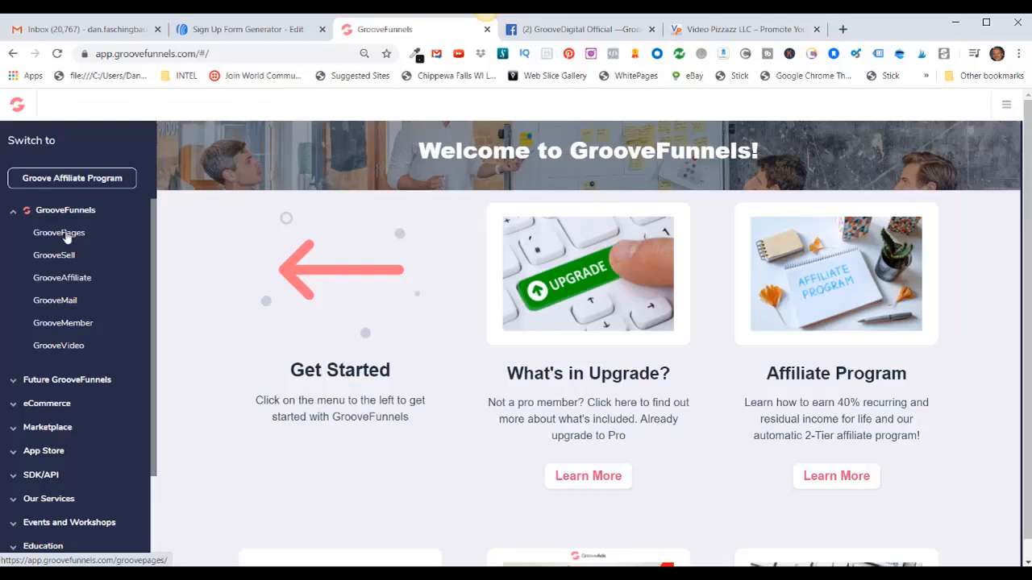
- Create a new GroovePages site from the blank template after browsing the available templates
{"action": "left_click", "coordinate": [68, 234]}
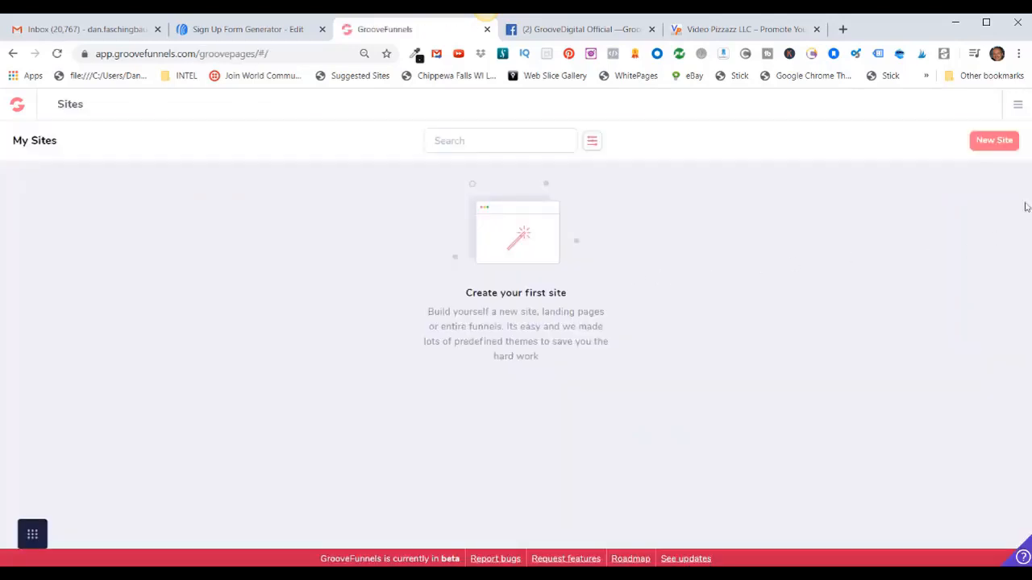
{"action": "left_click", "coordinate": [983, 143]}
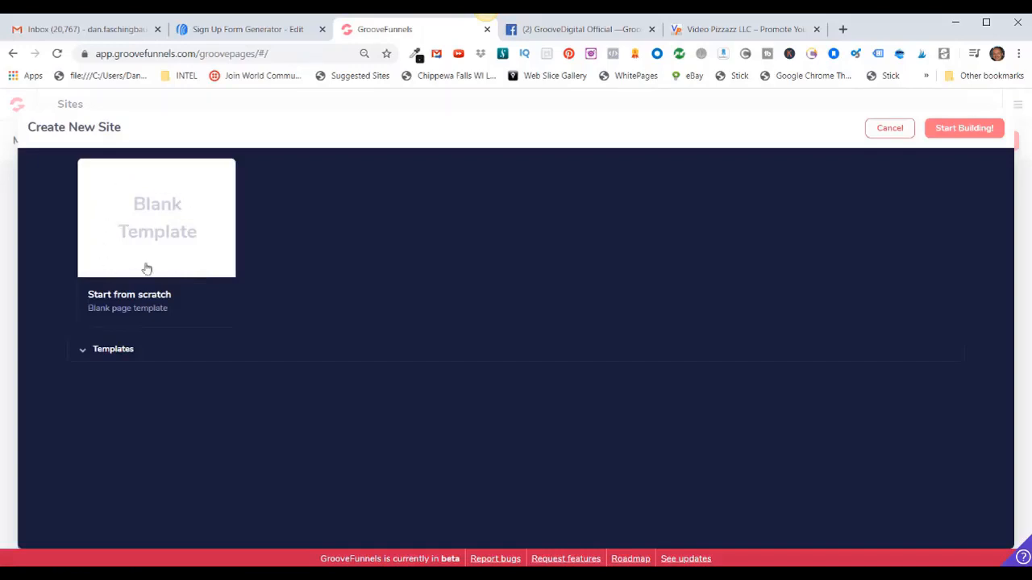
{"action": "left_click", "coordinate": [79, 355]}
{"action": "scroll", "coordinate": [129, 395], "scroll_direction": "down", "scroll_amount": 10}
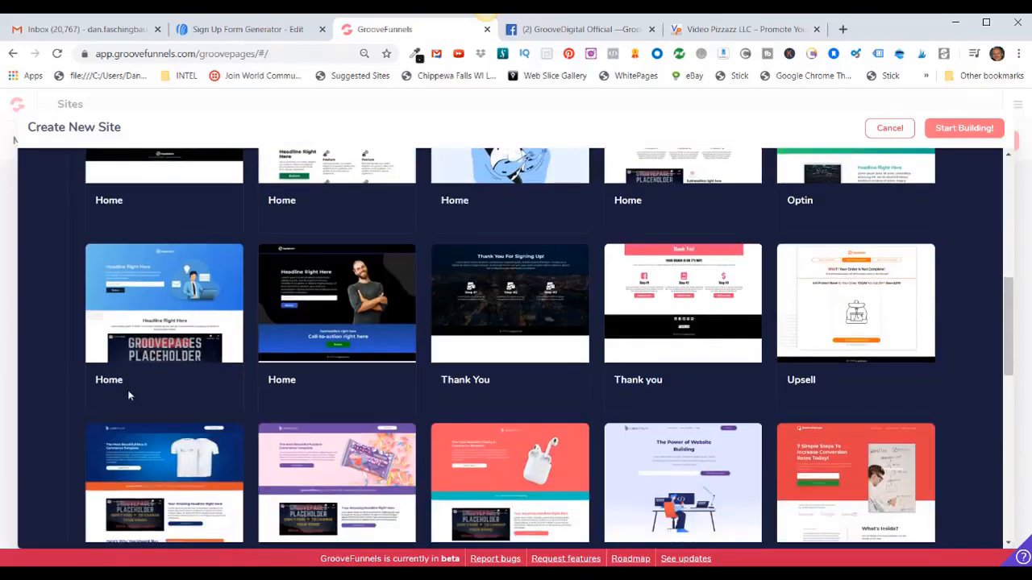
{"action": "scroll", "coordinate": [129, 395], "scroll_direction": "down", "scroll_amount": 4}
{"action": "scroll", "coordinate": [129, 395], "scroll_direction": "up", "scroll_amount": 12}
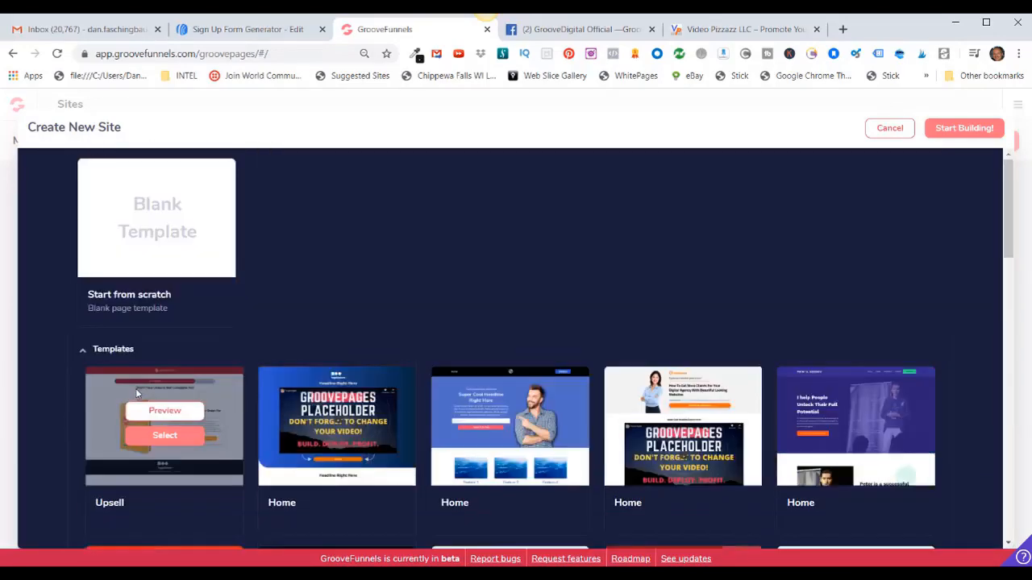
{"action": "left_click", "coordinate": [161, 227]}
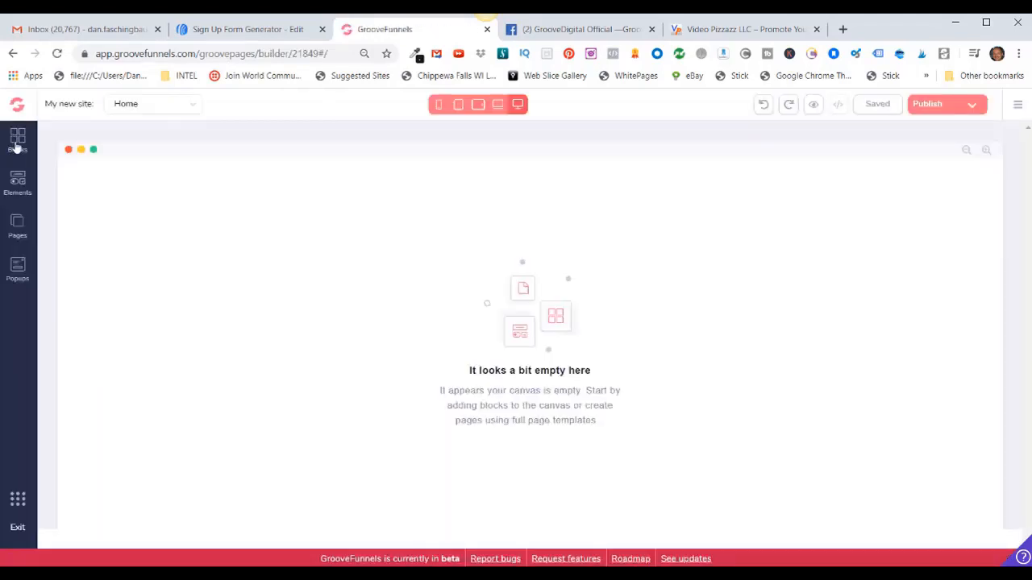
- Examine the wireframe block categories and the signup form wireframes available for the page
{"action": "left_click", "coordinate": [17, 142]}
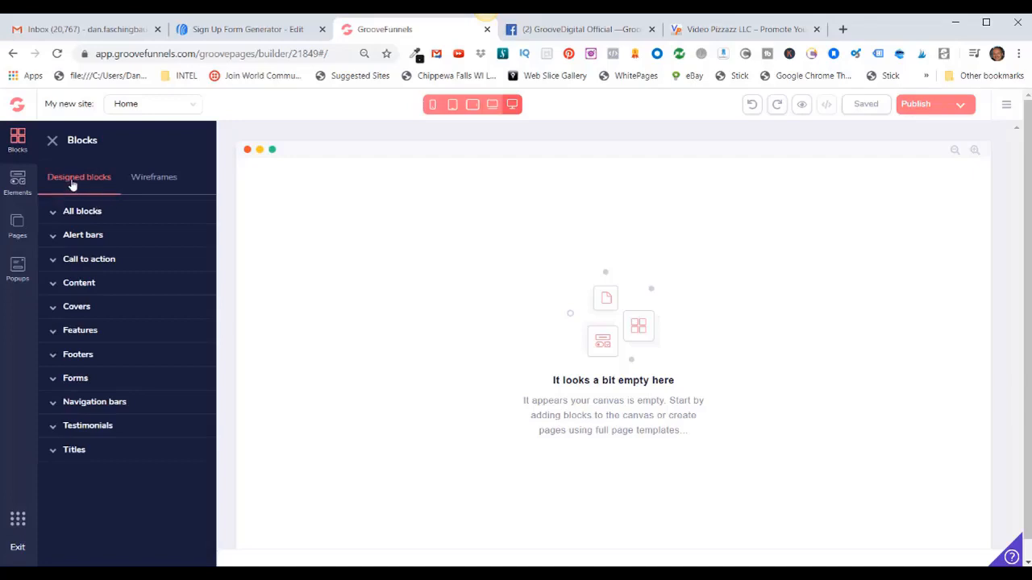
{"action": "left_click", "coordinate": [161, 183]}
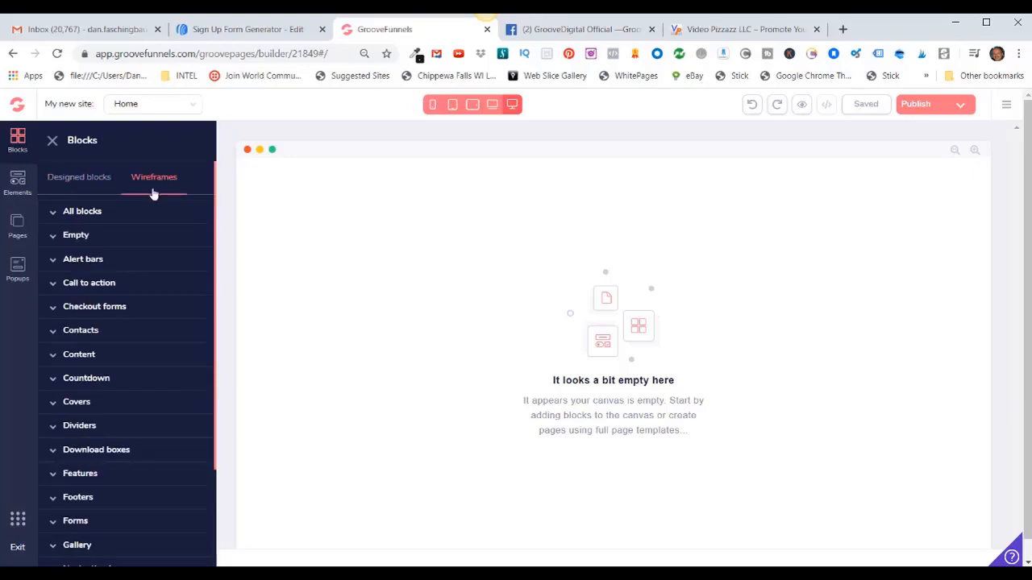
{"action": "scroll", "coordinate": [154, 194], "scroll_direction": "down", "scroll_amount": 3}
{"action": "scroll", "coordinate": [150, 217], "scroll_direction": "down", "scroll_amount": 1}
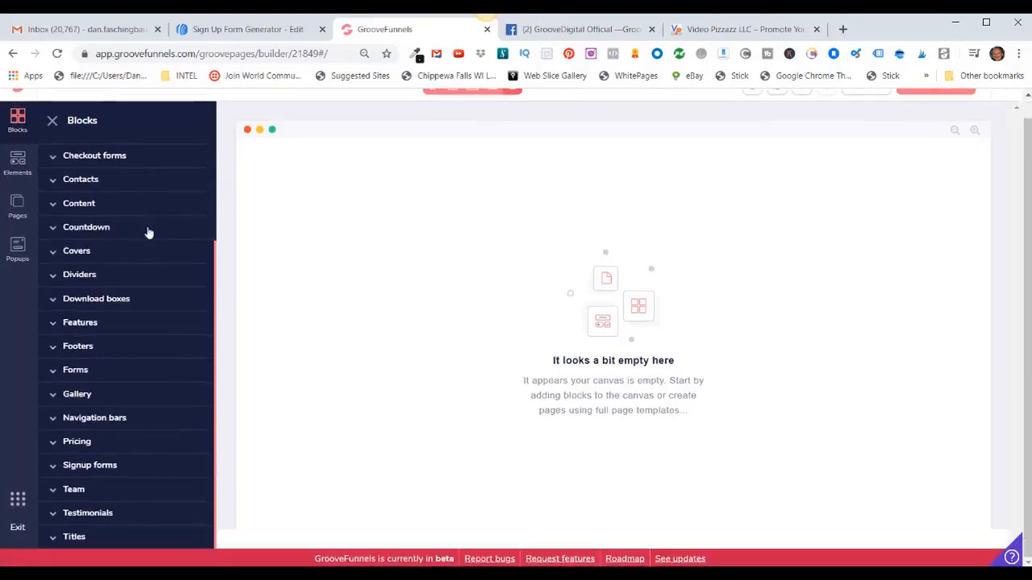
{"action": "left_click", "coordinate": [50, 467]}
{"action": "scroll", "coordinate": [119, 507], "scroll_direction": "down", "scroll_amount": 2}
{"action": "scroll", "coordinate": [119, 512], "scroll_direction": "down", "scroll_amount": 4}
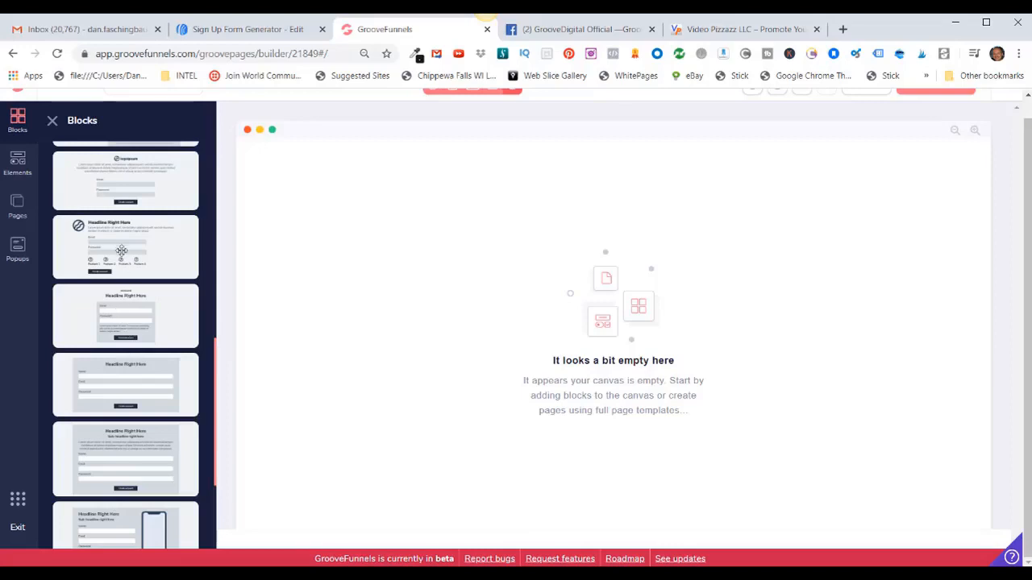
{"action": "scroll", "coordinate": [135, 411], "scroll_direction": "down", "scroll_amount": 4}
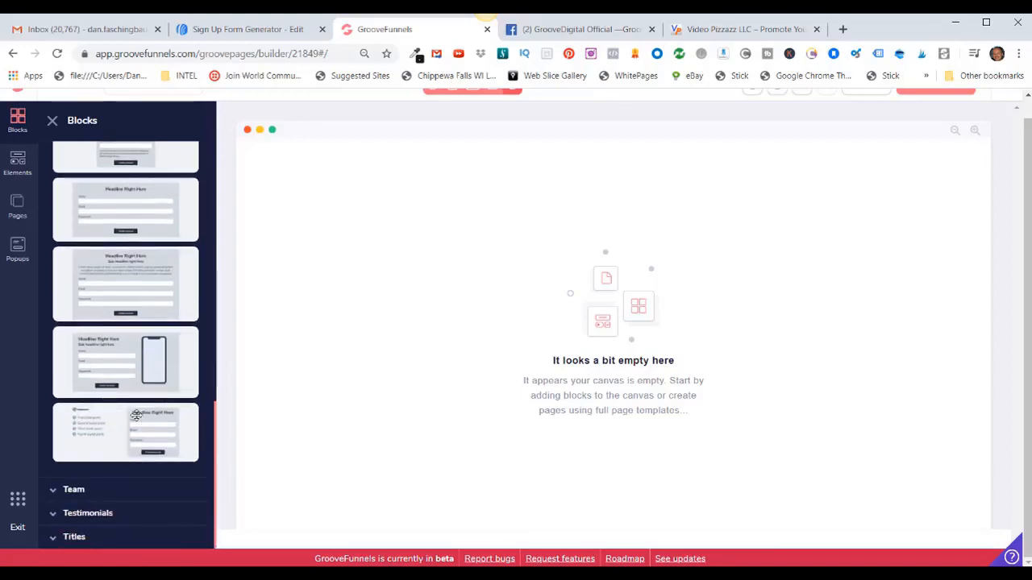
{"action": "scroll", "coordinate": [101, 411], "scroll_direction": "up", "scroll_amount": 20}
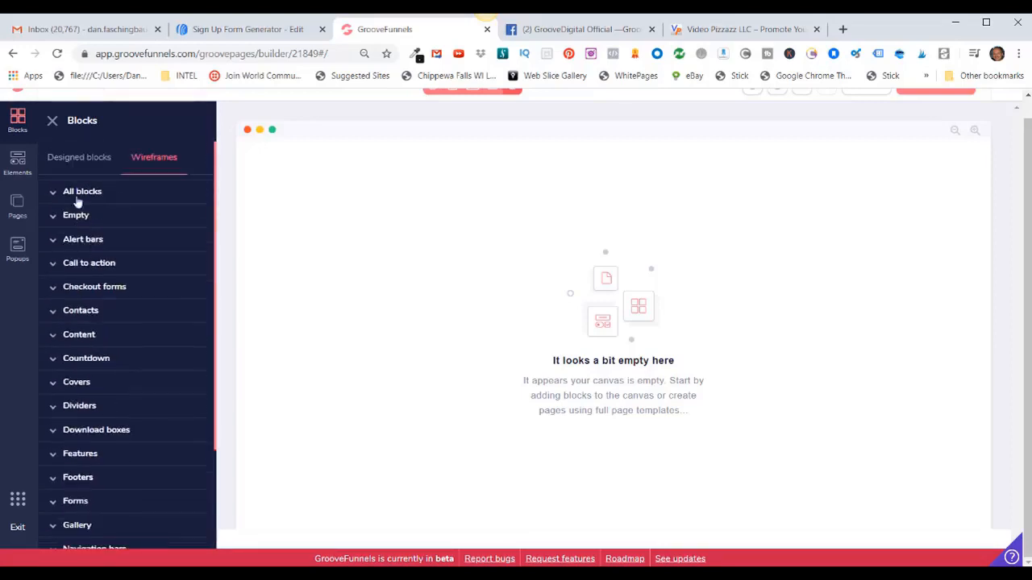
- Add the designed form block with a dark headline and email subscribe box over a wooden-tile background to the empty canvas
{"action": "left_click", "coordinate": [70, 159]}
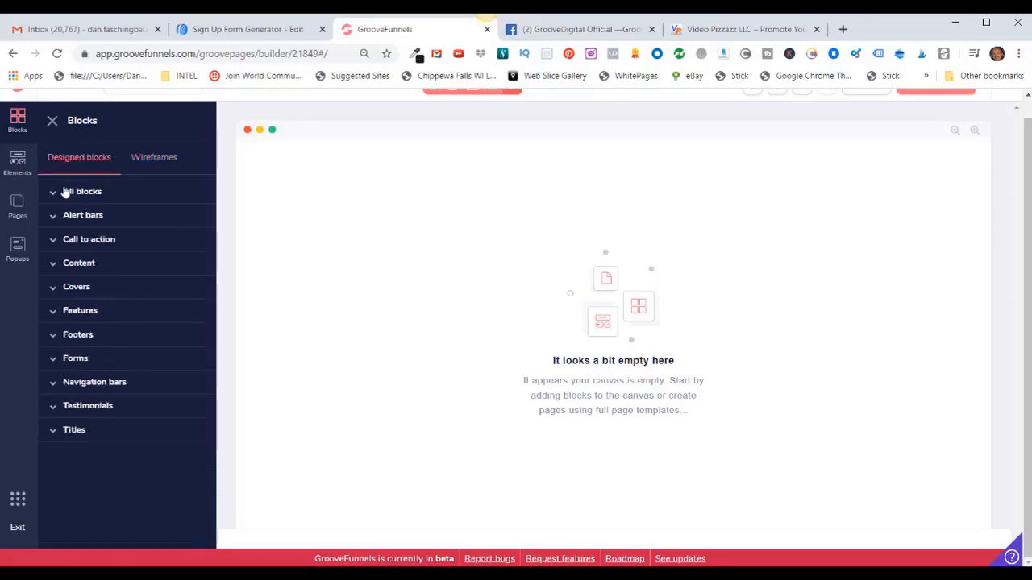
{"action": "left_click", "coordinate": [54, 360]}
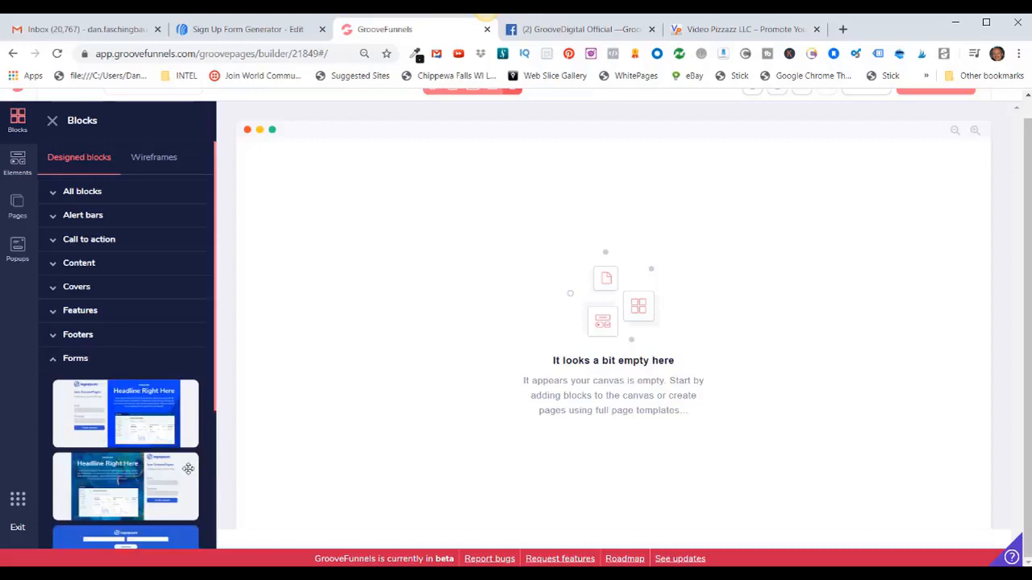
{"action": "scroll", "coordinate": [188, 469], "scroll_direction": "down", "scroll_amount": 3}
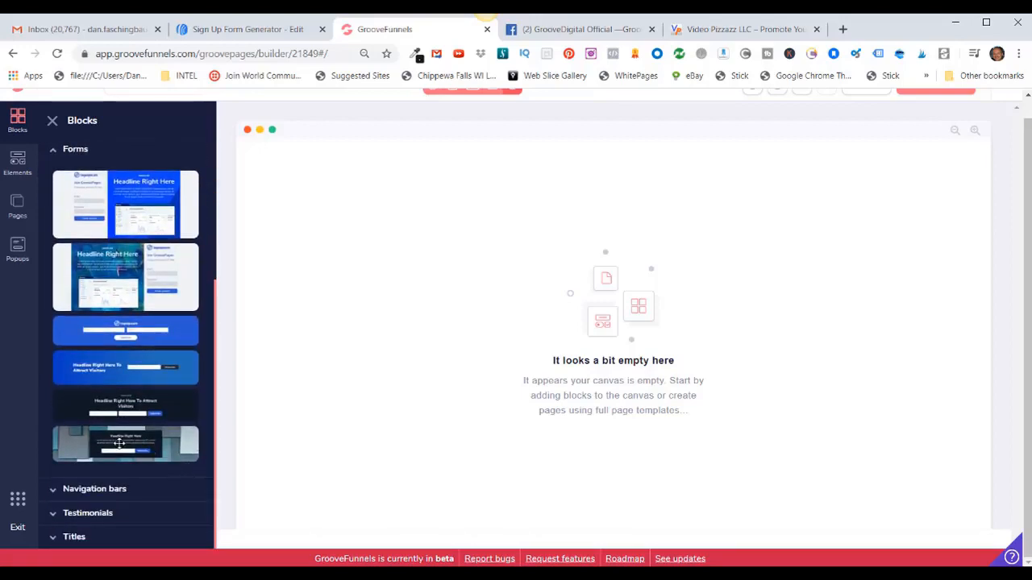
{"action": "left_click_drag", "start_coordinate": [119, 442], "coordinate": [517, 367]}
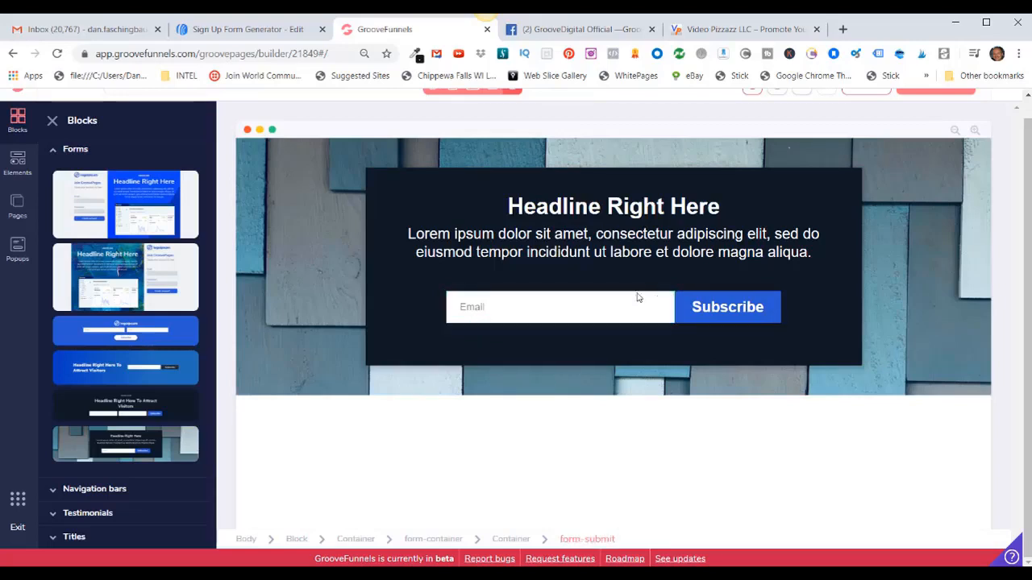
{"action": "scroll", "coordinate": [724, 165], "scroll_direction": "up", "scroll_amount": 1}
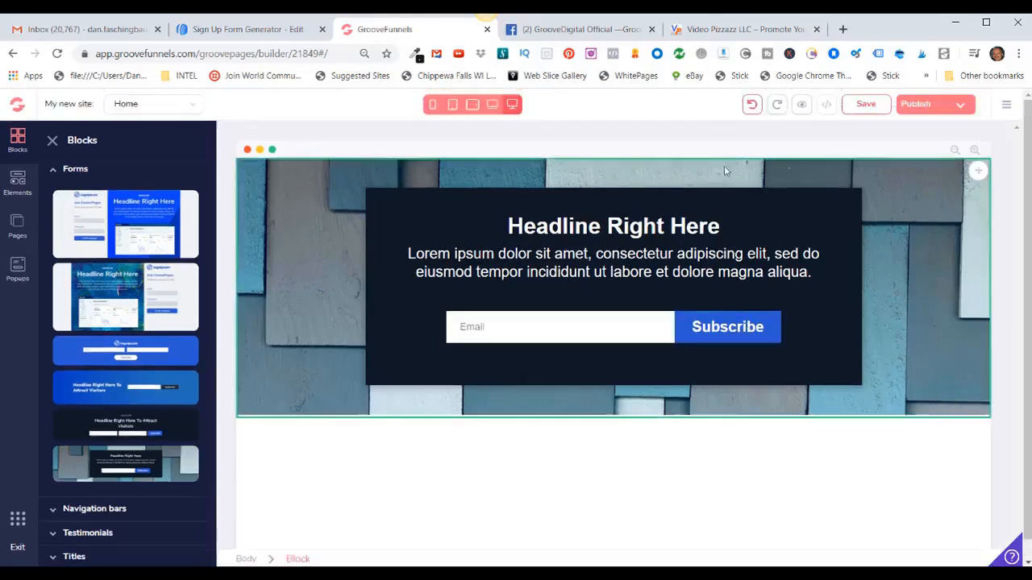
- Turn on expert mode for the settings of the whole form block
{"action": "left_click", "coordinate": [290, 337]}
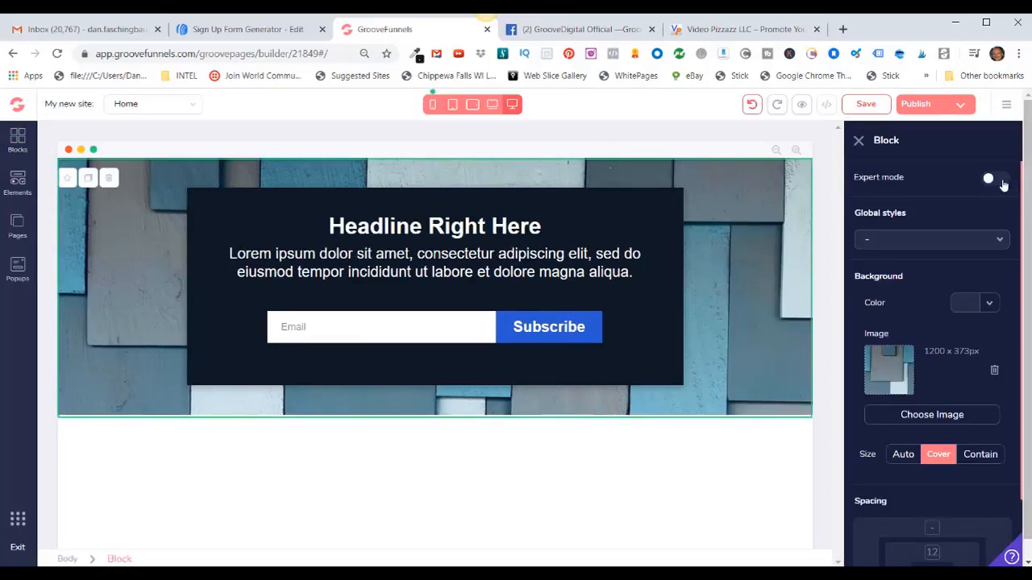
{"action": "left_click", "coordinate": [1000, 179]}
{"action": "mouse_move", "coordinate": [859, 297]}
{"action": "left_mouse_down"}
{"action": "mouse_move", "coordinate": [952, 300]}
{"action": "mouse_move", "coordinate": [860, 298]}
{"action": "left_mouse_up"}
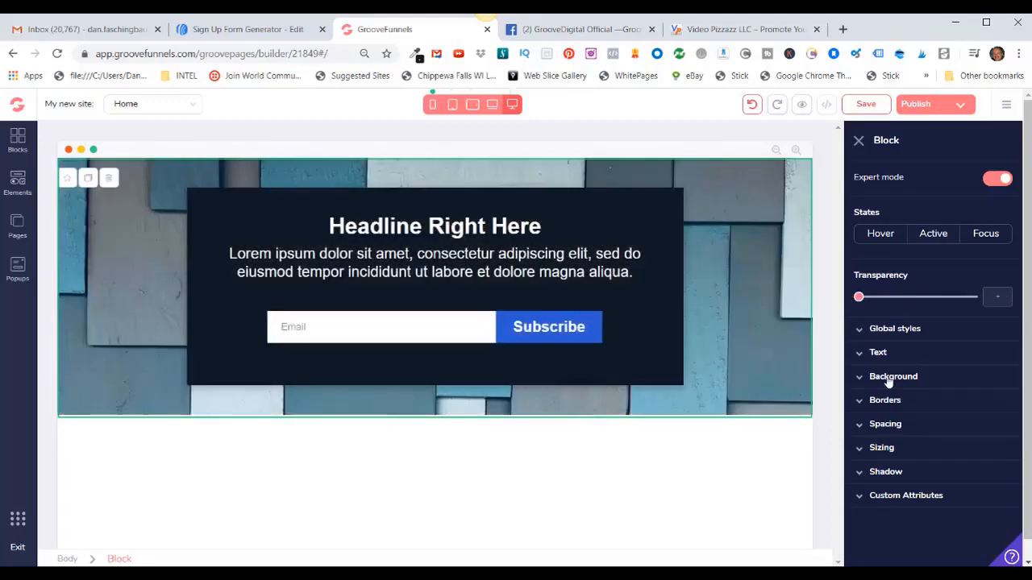
- Set the block's background image size to Cover and align the image to the centre
{"action": "left_click", "coordinate": [889, 378]}
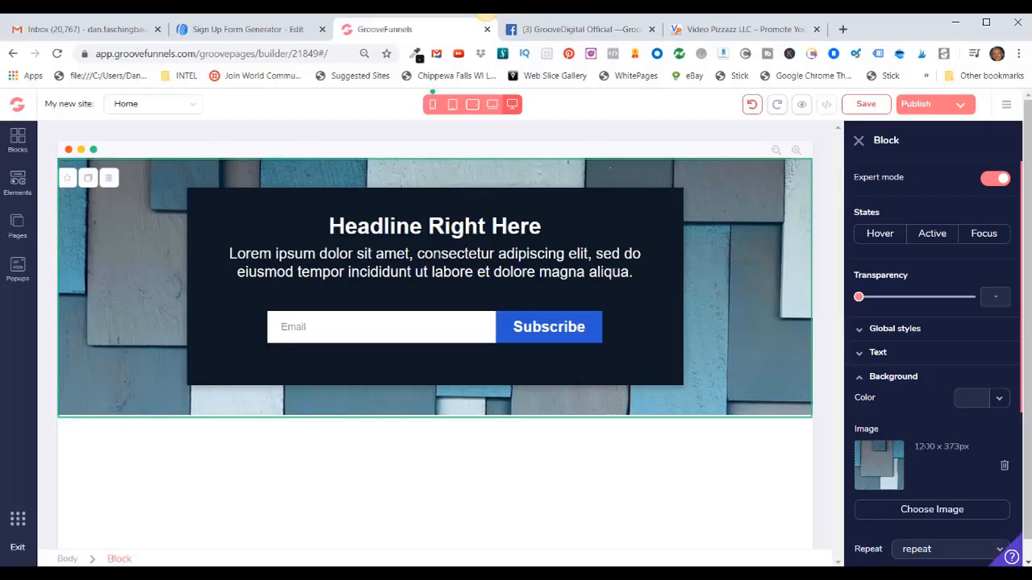
{"action": "scroll", "coordinate": [927, 446], "scroll_direction": "down", "scroll_amount": 3}
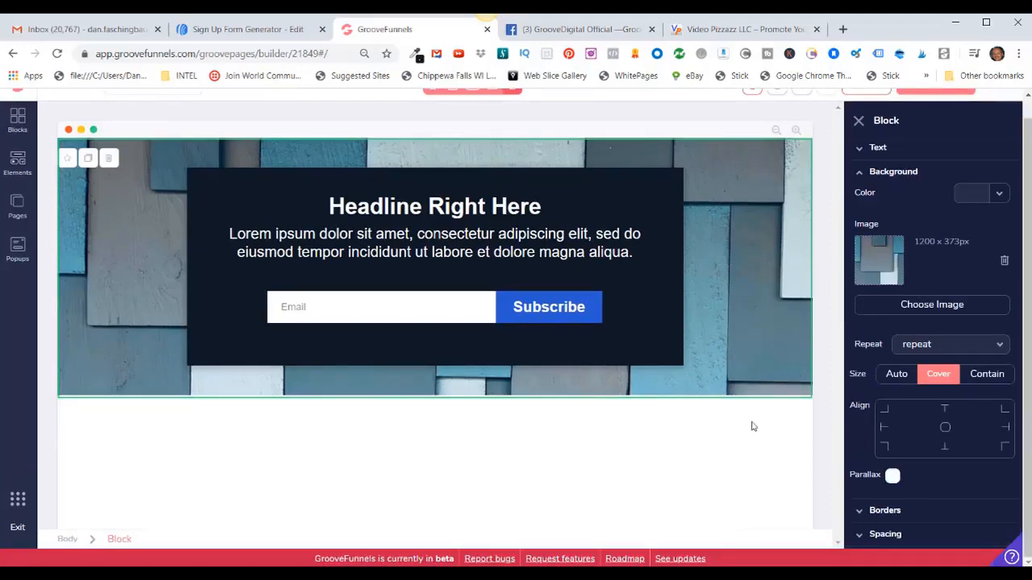
{"action": "left_click", "coordinate": [938, 380]}
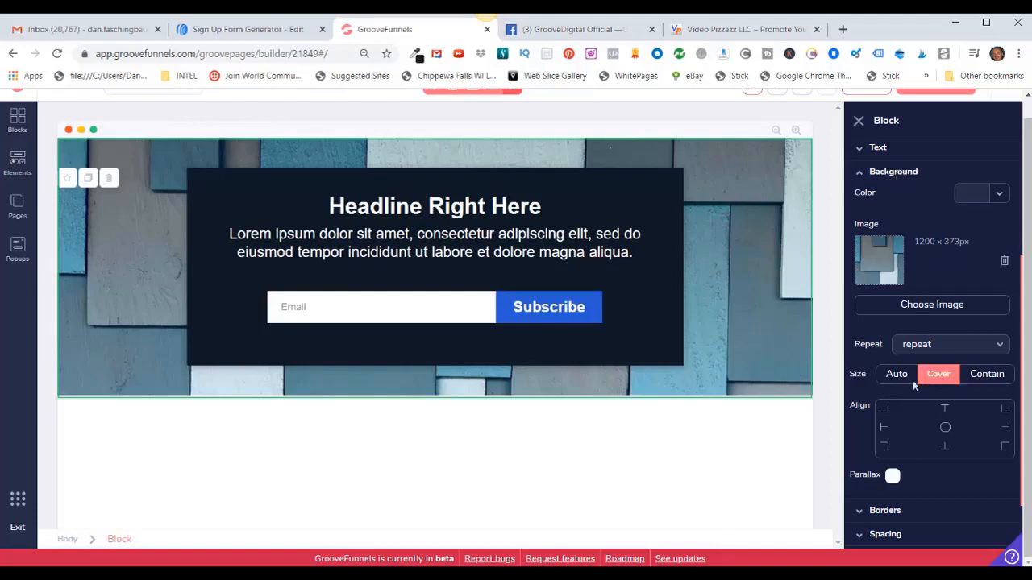
{"action": "left_click", "coordinate": [938, 380]}
{"action": "left_click", "coordinate": [938, 379]}
{"action": "left_click", "coordinate": [938, 380]}
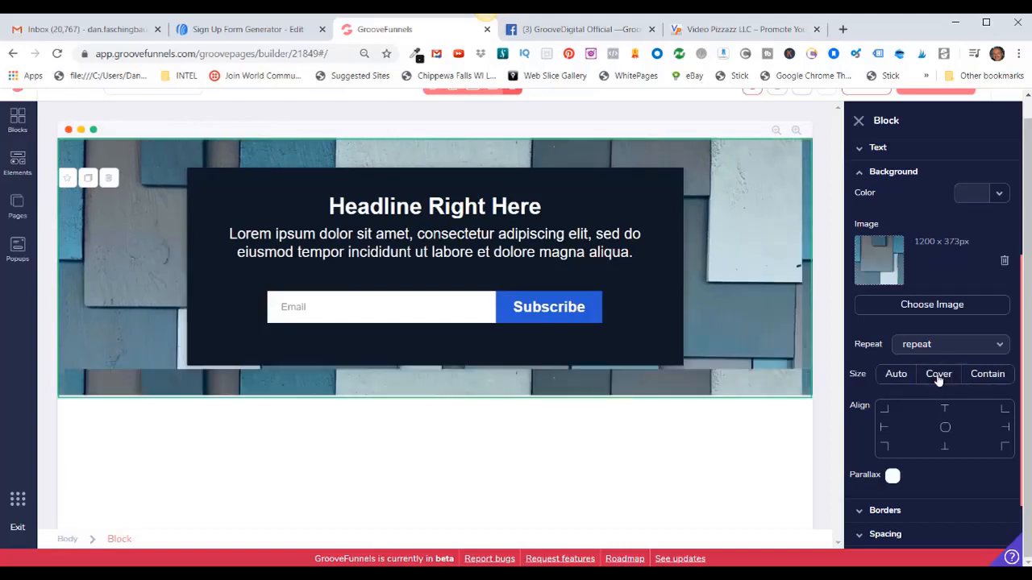
{"action": "left_click", "coordinate": [938, 379]}
{"action": "left_click", "coordinate": [938, 379]}
{"action": "left_click", "coordinate": [938, 379]}
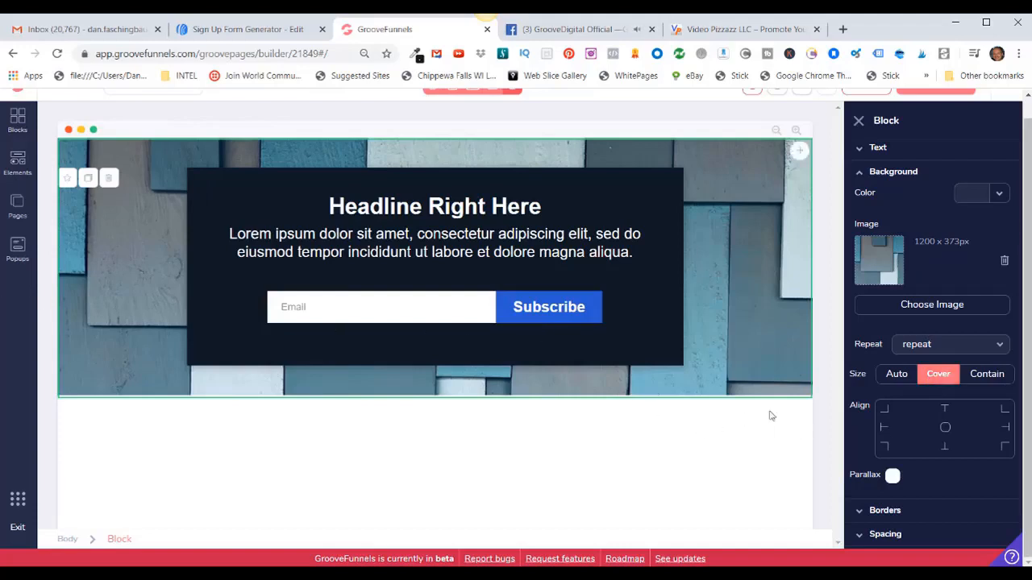
{"action": "left_click", "coordinate": [945, 428]}
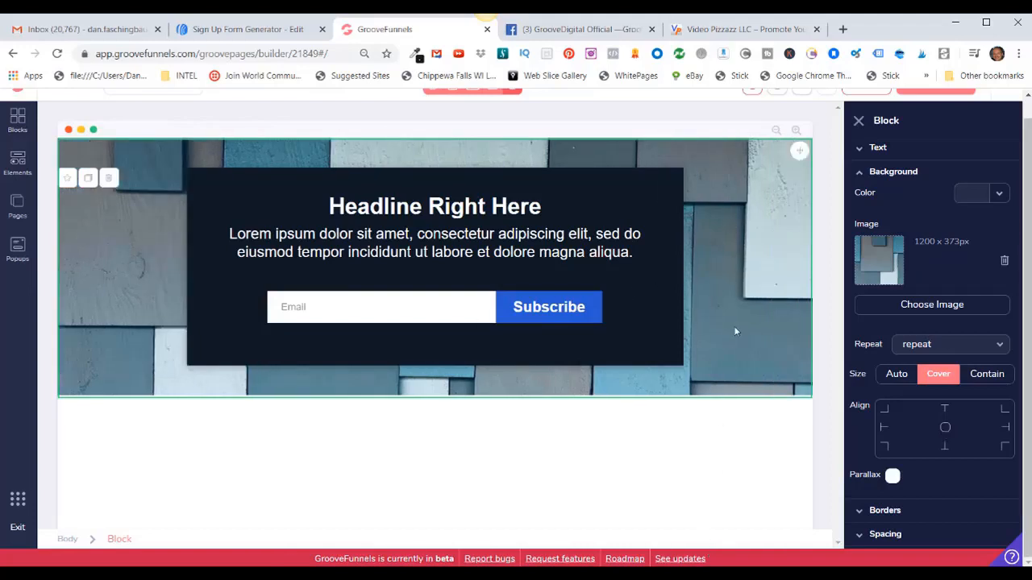
- Set the form block's height to screen so it fills the page
{"action": "scroll", "coordinate": [937, 444], "scroll_direction": "down", "scroll_amount": 2}
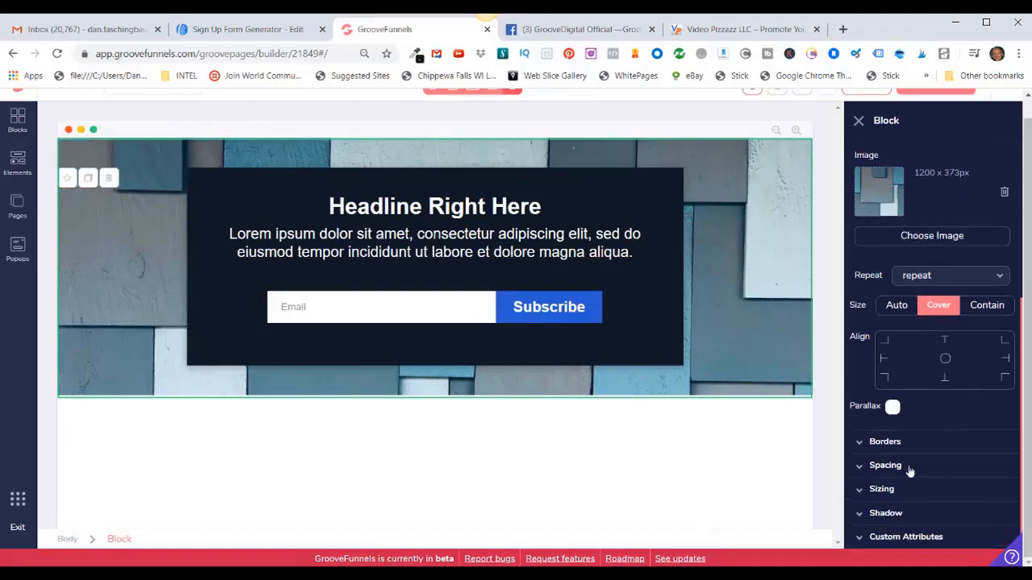
{"action": "left_click", "coordinate": [860, 493]}
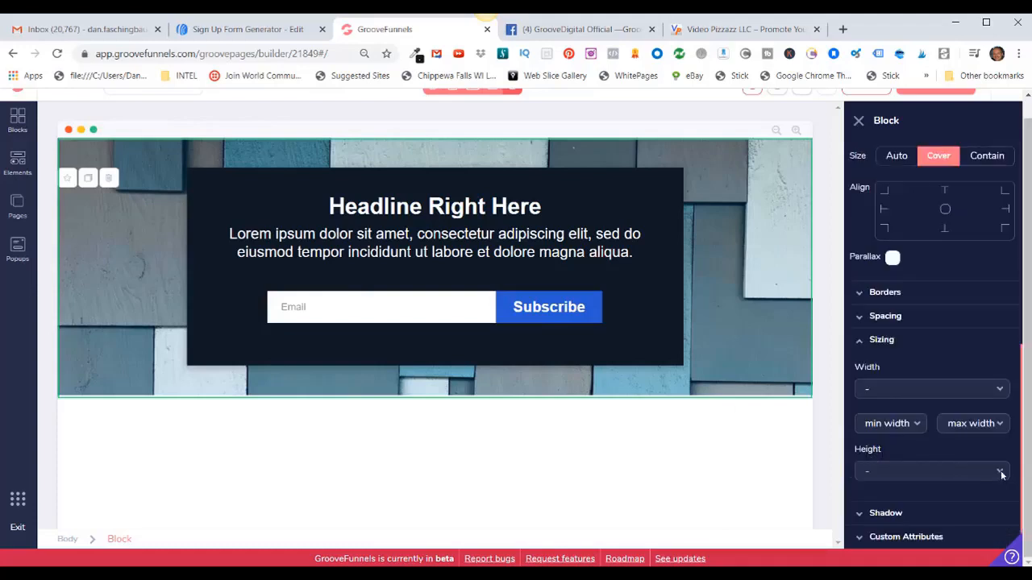
{"action": "left_click", "coordinate": [1000, 474]}
{"action": "scroll", "coordinate": [983, 479], "scroll_direction": "down", "scroll_amount": 1}
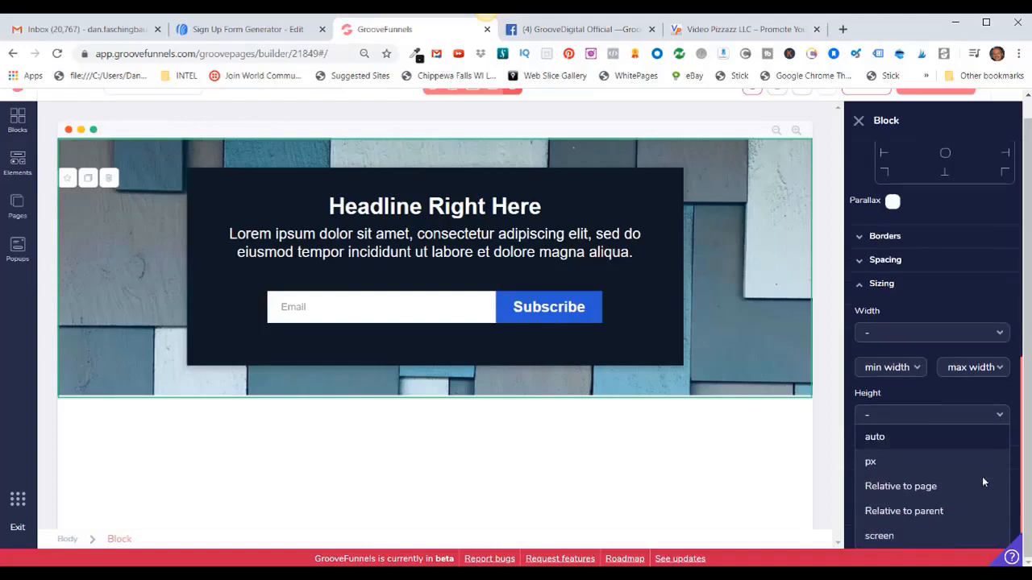
{"action": "left_click", "coordinate": [880, 536]}
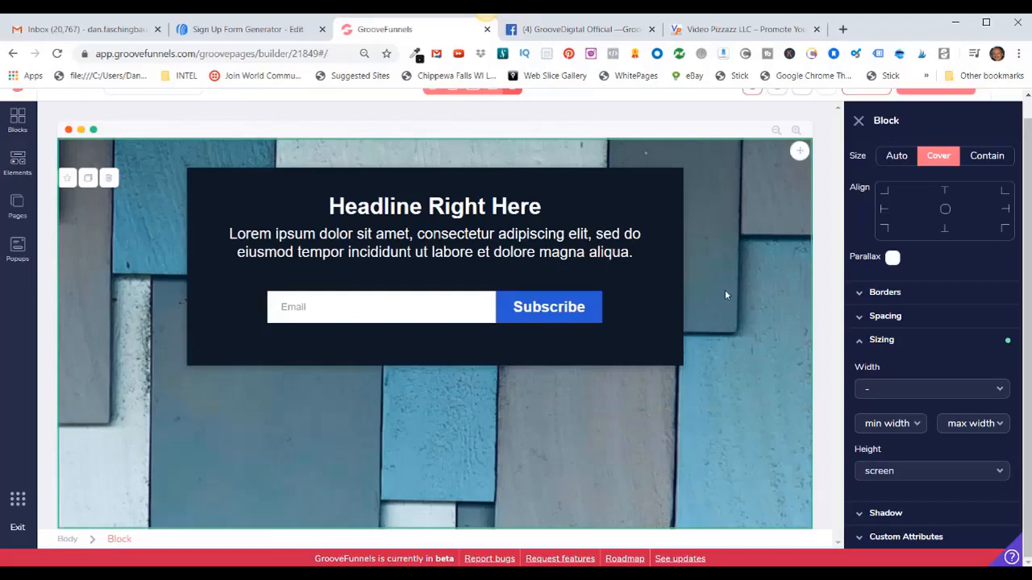
- Check the page layout at the phone, portrait tablet, landscape tablet and laptop screen sizes
{"action": "scroll", "coordinate": [725, 289], "scroll_direction": "up", "scroll_amount": 1}
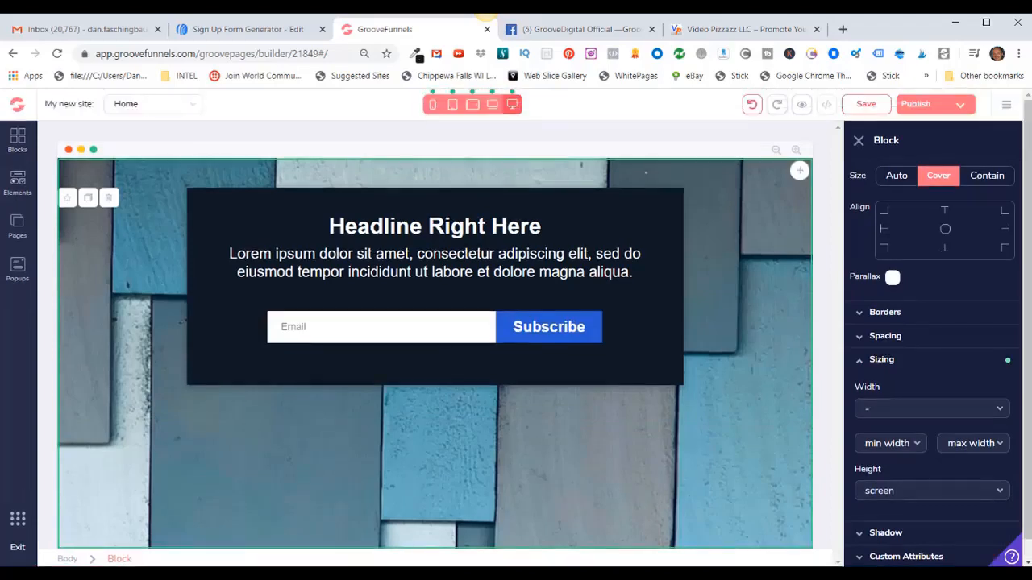
{"action": "left_click", "coordinate": [432, 107]}
{"action": "left_click", "coordinate": [453, 105]}
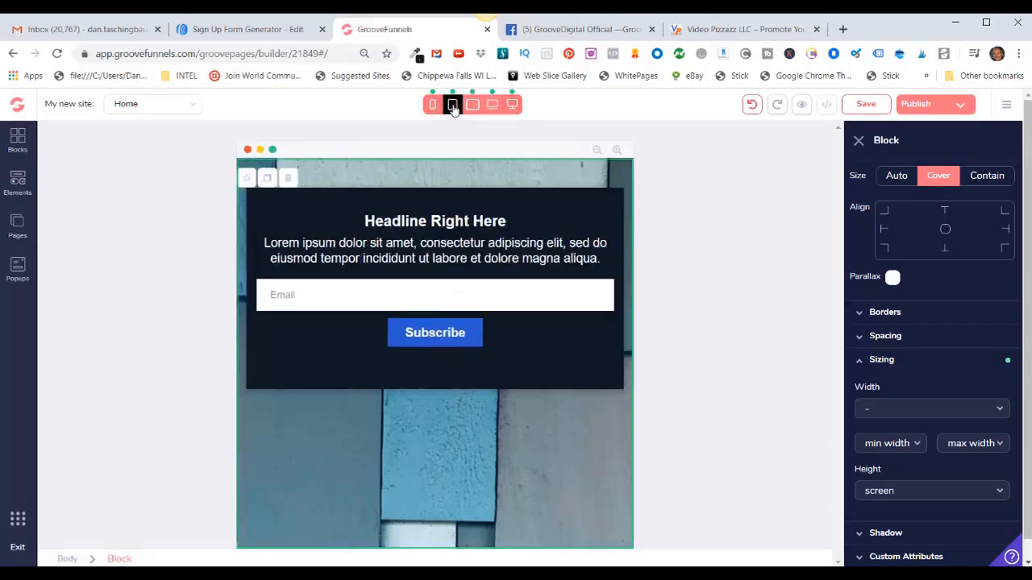
{"action": "left_click", "coordinate": [472, 106]}
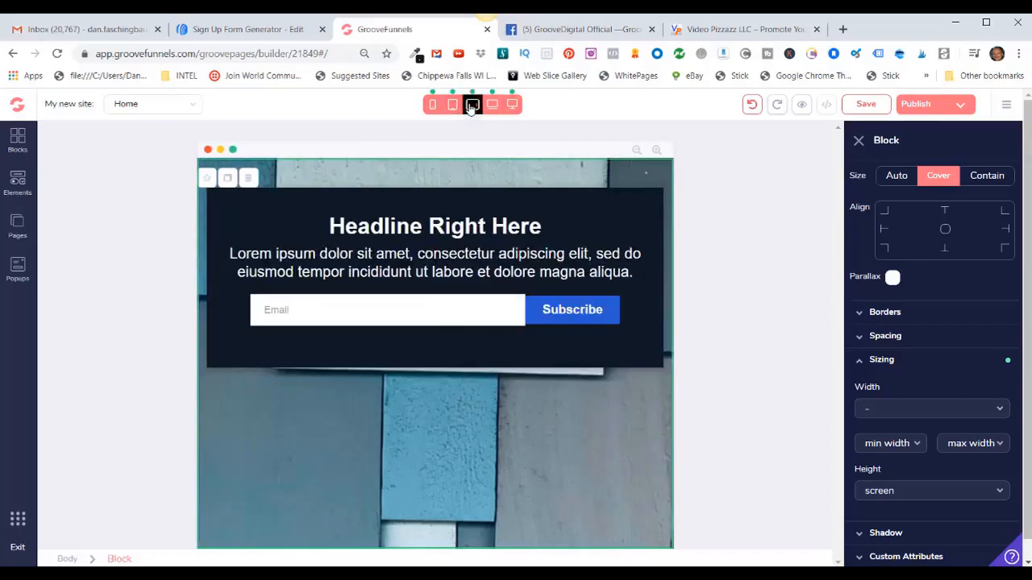
{"action": "left_click", "coordinate": [493, 108]}
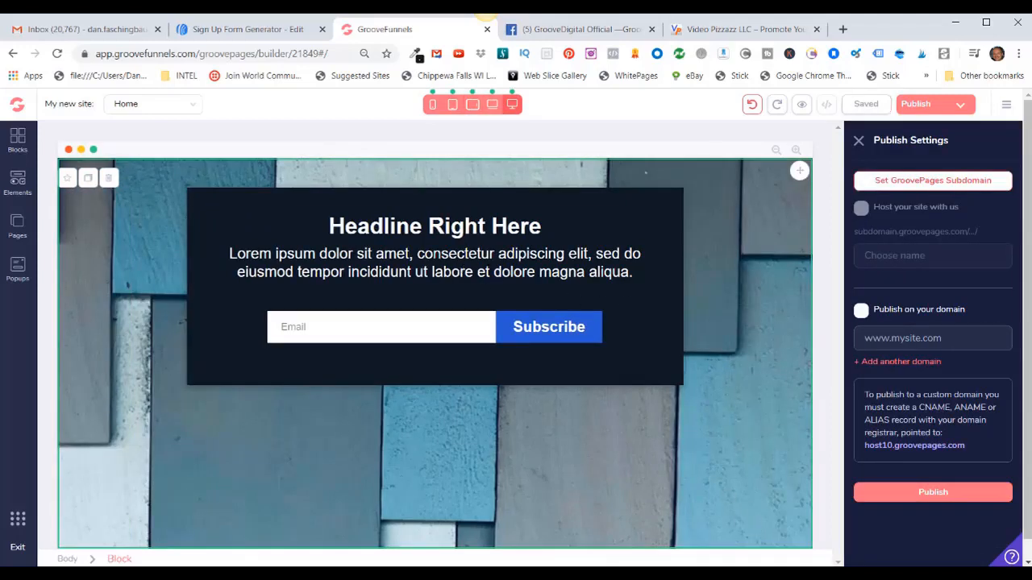
- Delete the Lorem ipsum paragraph beneath the headline in the form block
{"action": "left_click", "coordinate": [261, 255]}
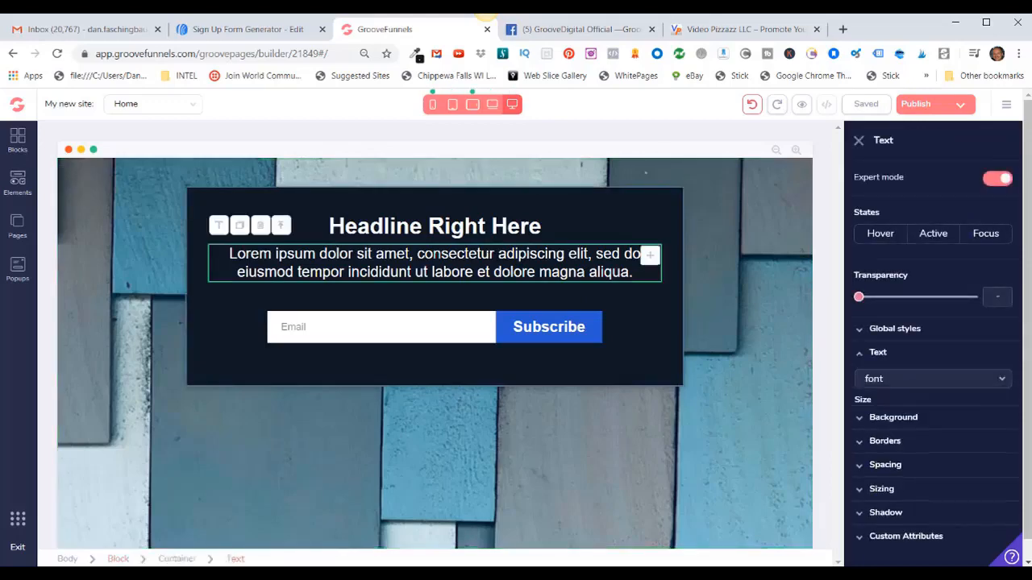
{"action": "left_click", "coordinate": [260, 226]}
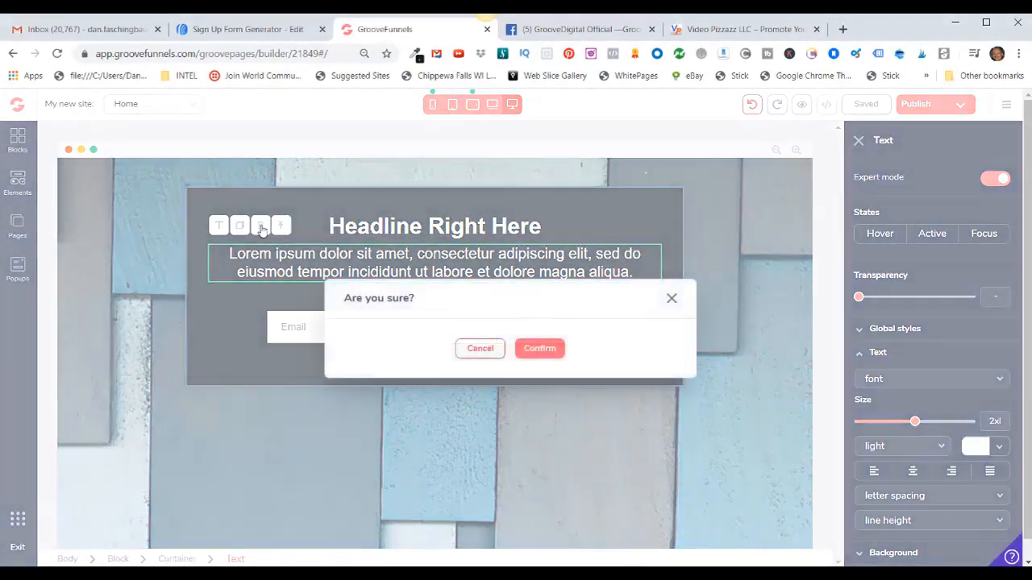
{"action": "left_click", "coordinate": [539, 348]}
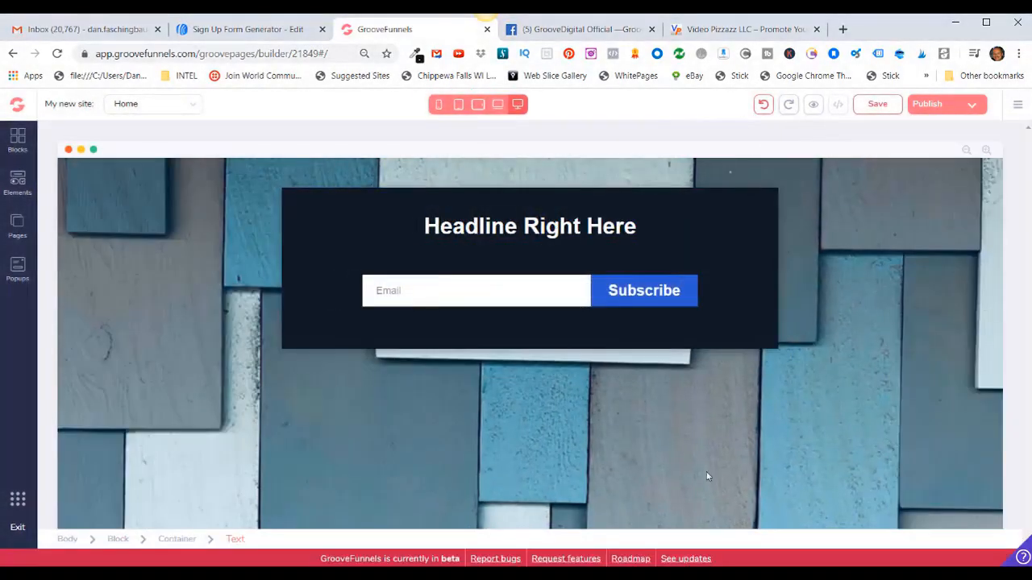
- Replace the headline with "I want to give you a FREE software worth $99/month" and save the page
{"action": "left_click", "coordinate": [424, 216]}
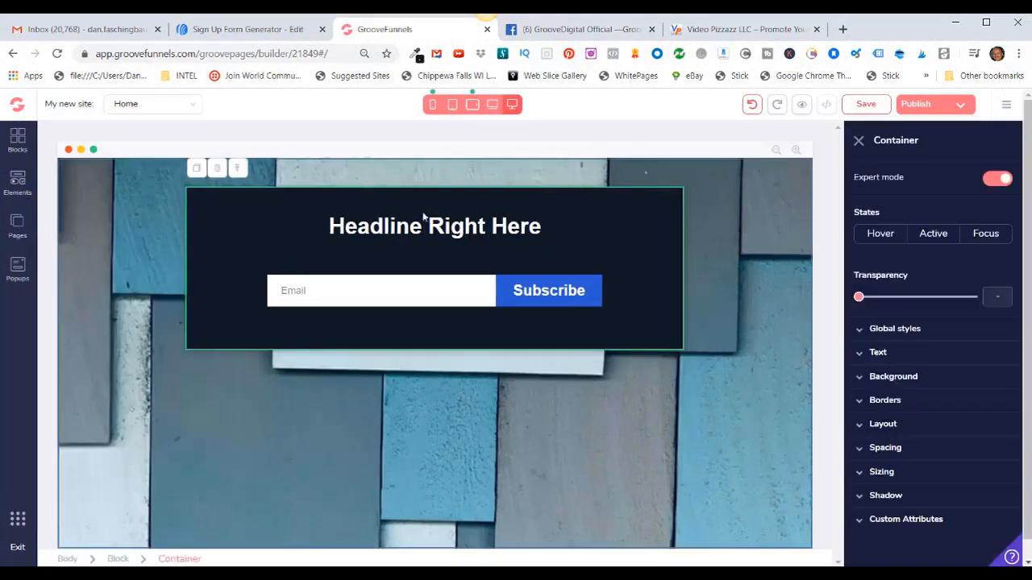
{"action": "left_click", "coordinate": [378, 228]}
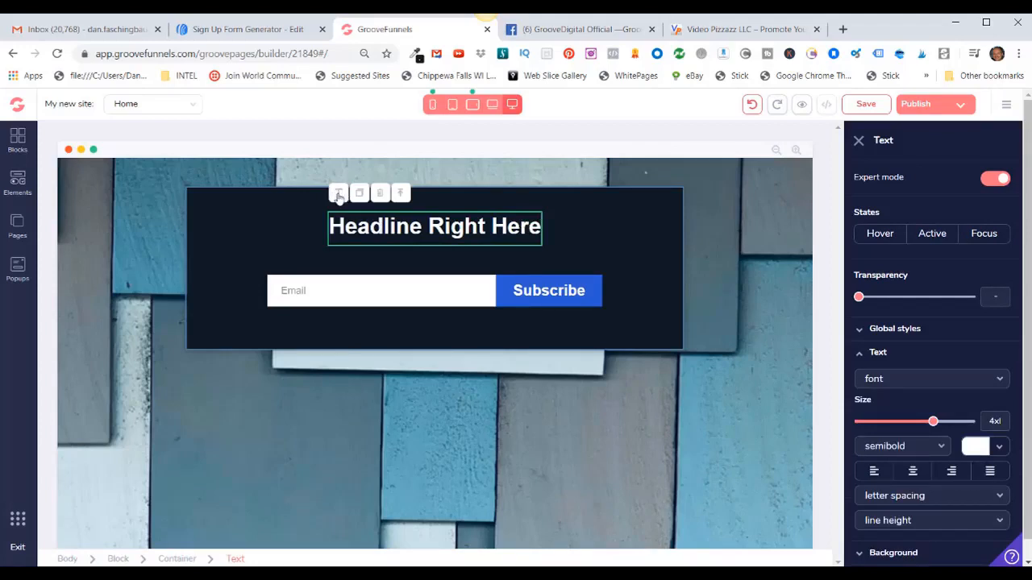
{"action": "left_click", "coordinate": [338, 196]}
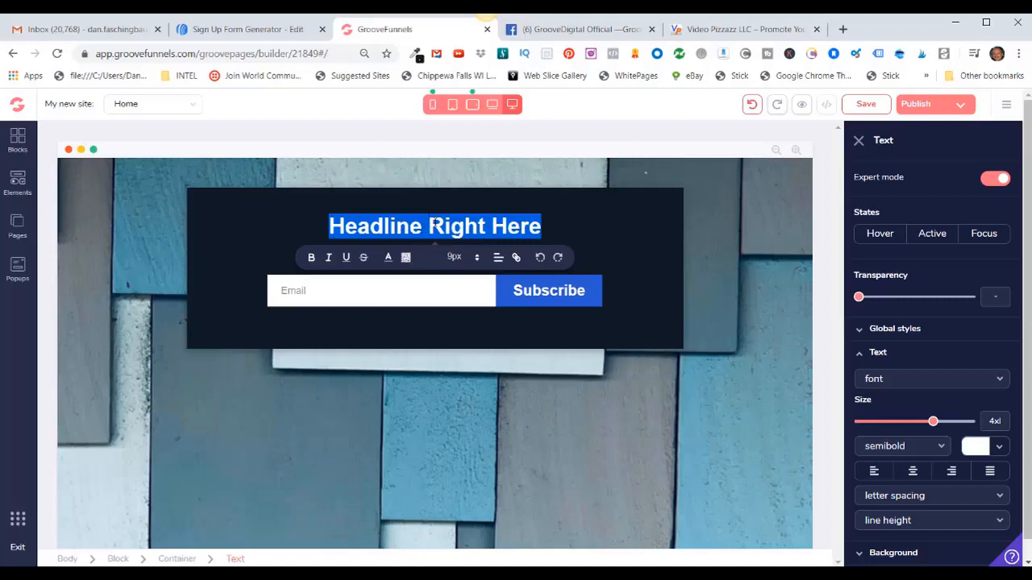
{"action": "type", "text": "I want to give you a FREE software worth $99/month"}
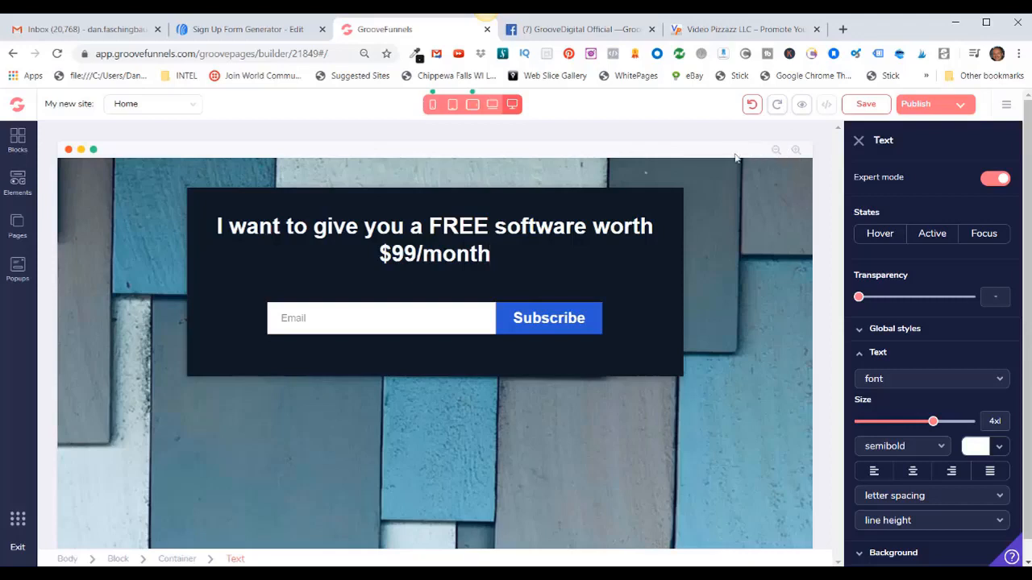
{"action": "left_click", "coordinate": [866, 107]}
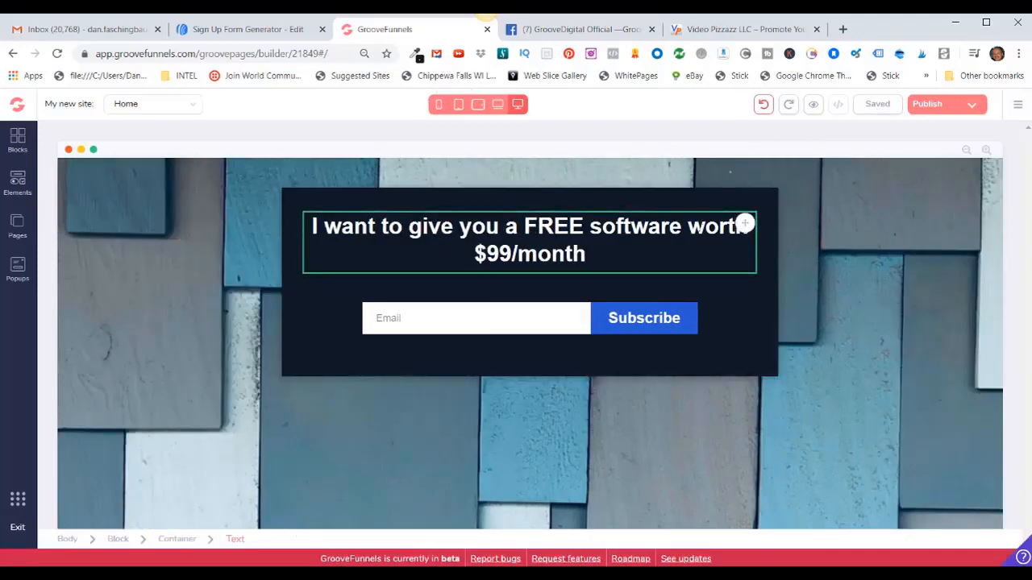
- Set the headline text's font to roboto
{"action": "left_click", "coordinate": [552, 229]}
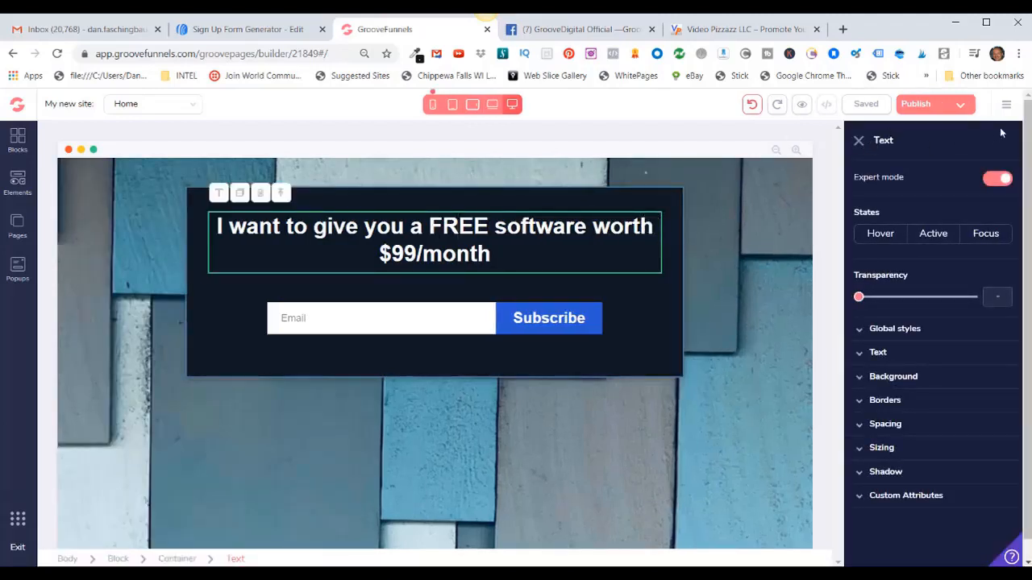
{"action": "left_click", "coordinate": [860, 354]}
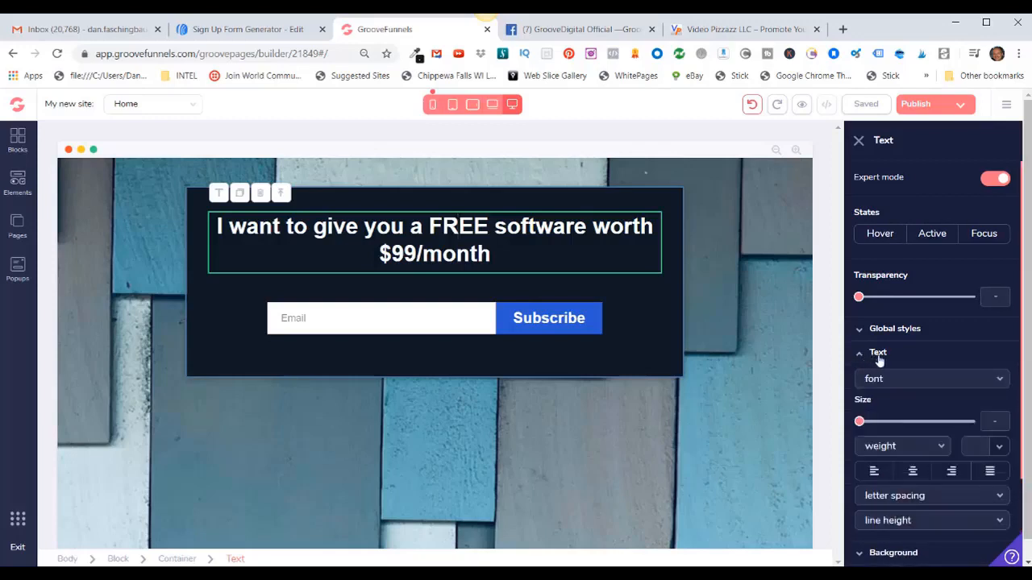
{"action": "scroll", "coordinate": [892, 364], "scroll_direction": "down", "scroll_amount": 3}
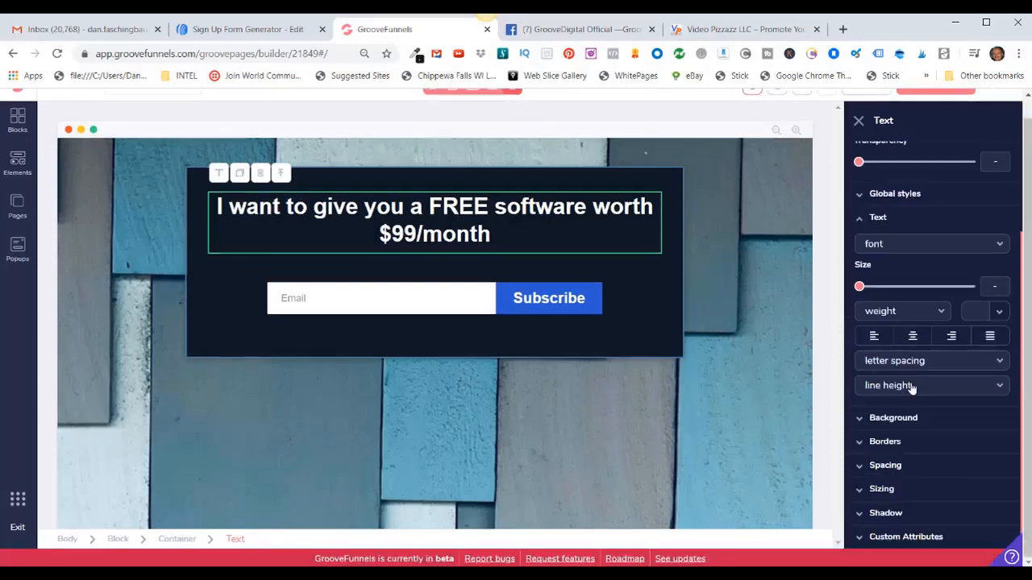
{"action": "left_click", "coordinate": [999, 245]}
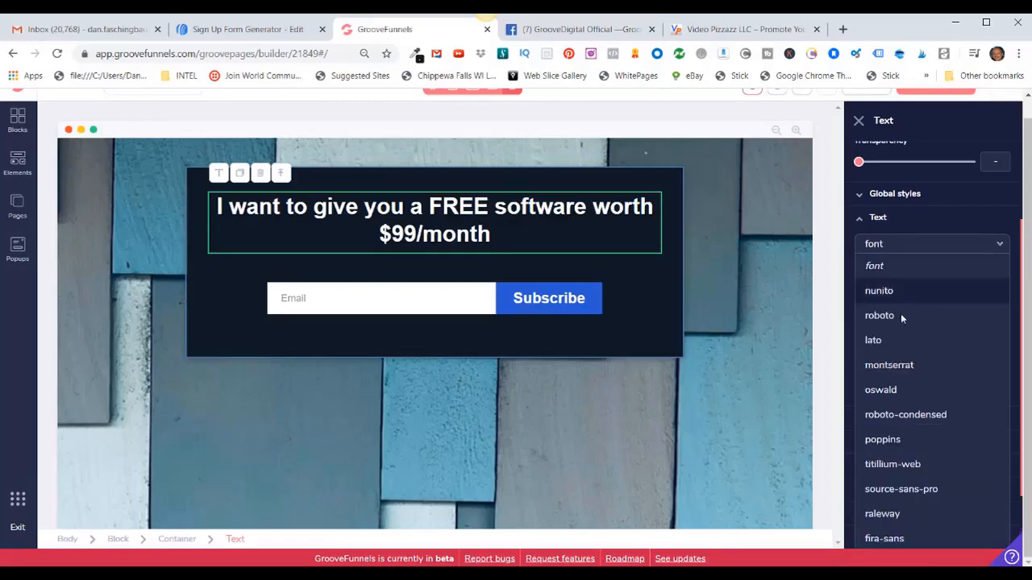
{"action": "left_click", "coordinate": [875, 317]}
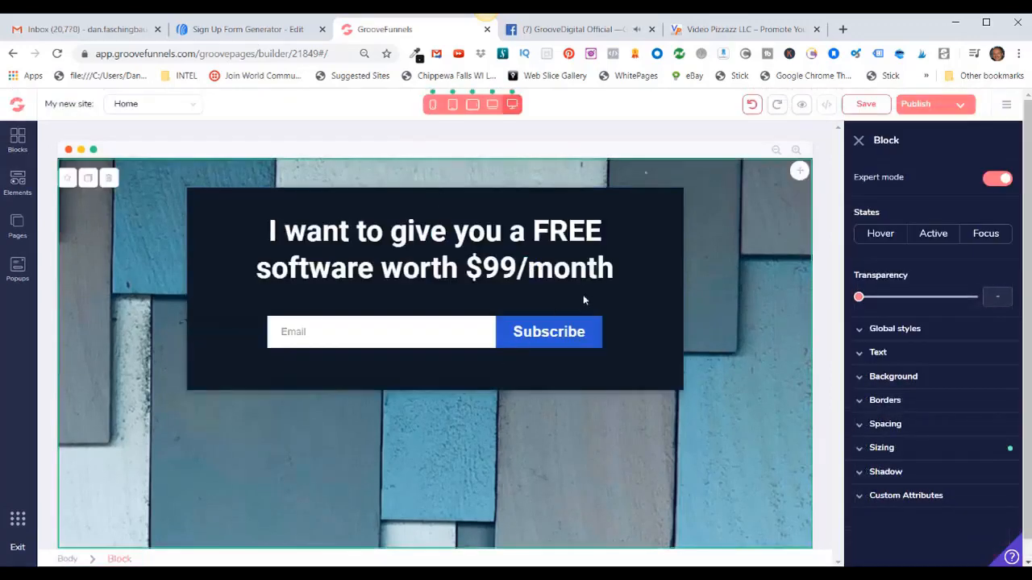
- Set the Subscribe button's text to the roboto font at size 4xl
{"action": "left_click", "coordinate": [548, 337]}
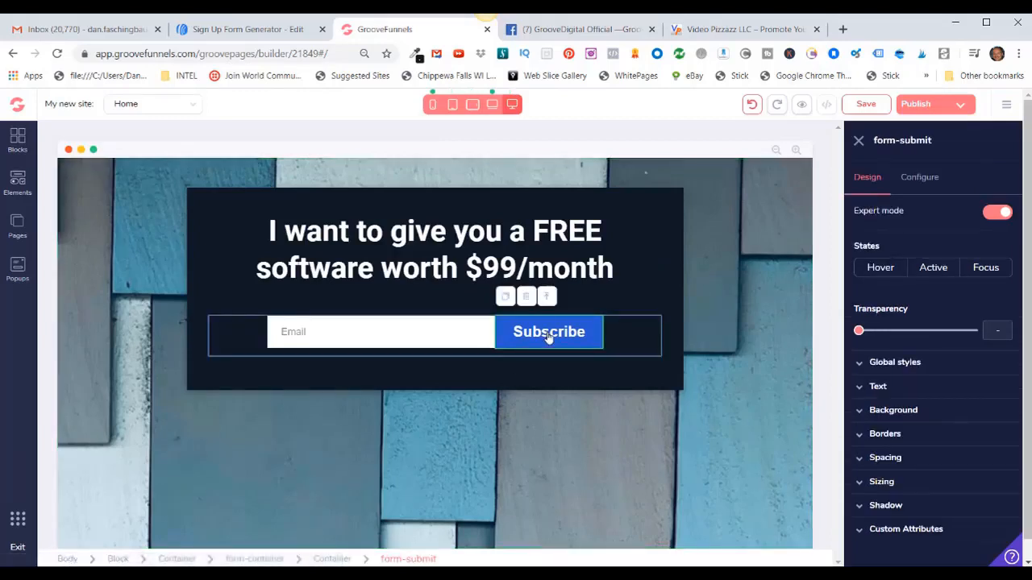
{"action": "left_click", "coordinate": [867, 390]}
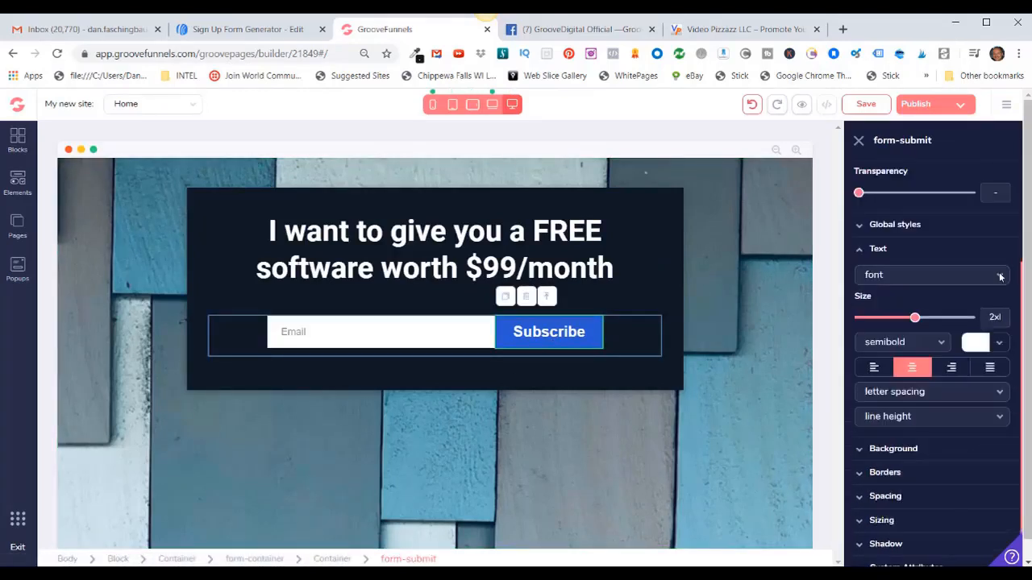
{"action": "left_click", "coordinate": [999, 276]}
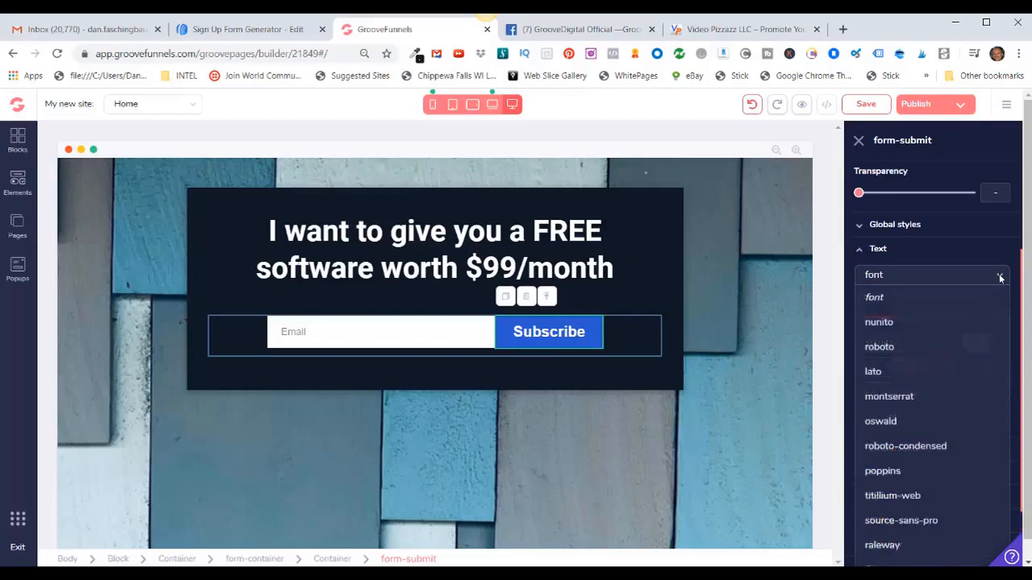
{"action": "left_click", "coordinate": [878, 348]}
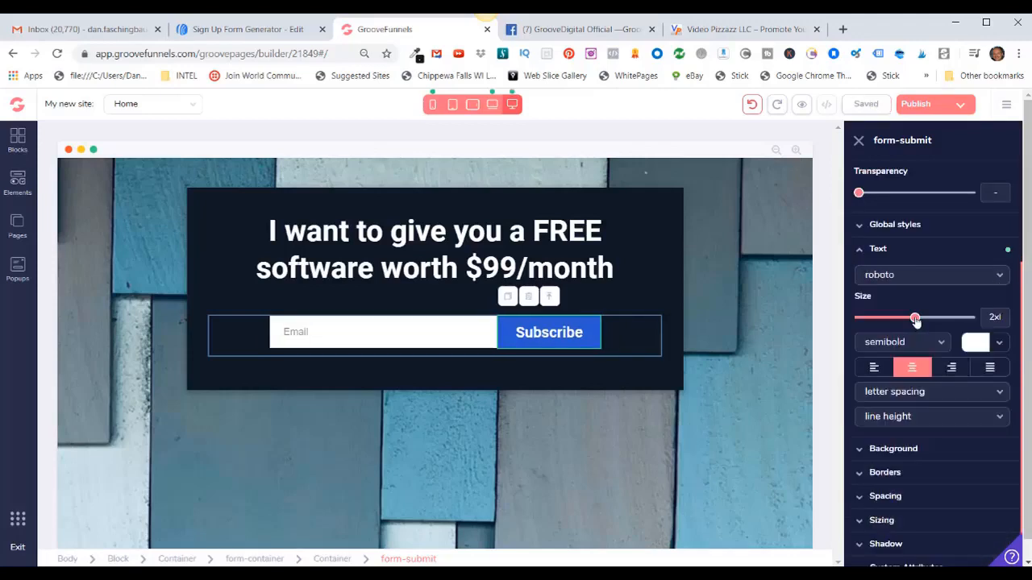
{"action": "left_click_drag", "start_coordinate": [916, 320], "coordinate": [933, 321]}
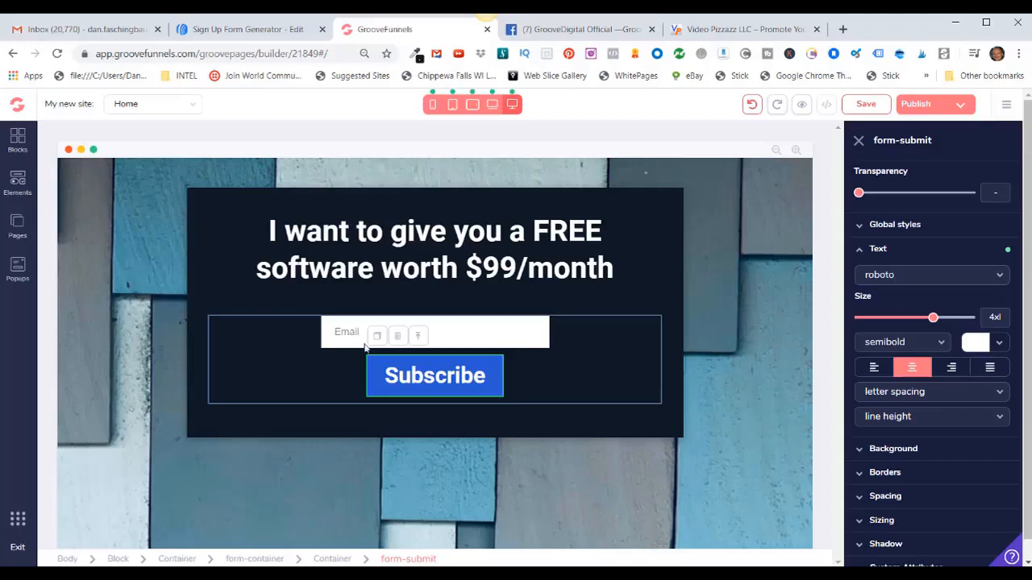
{"action": "left_click", "coordinate": [590, 452]}
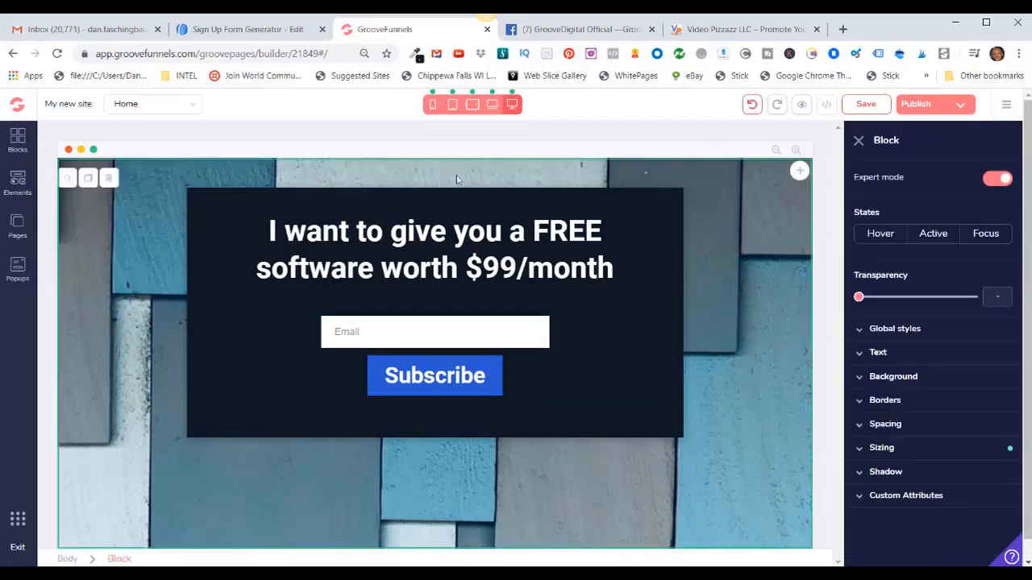
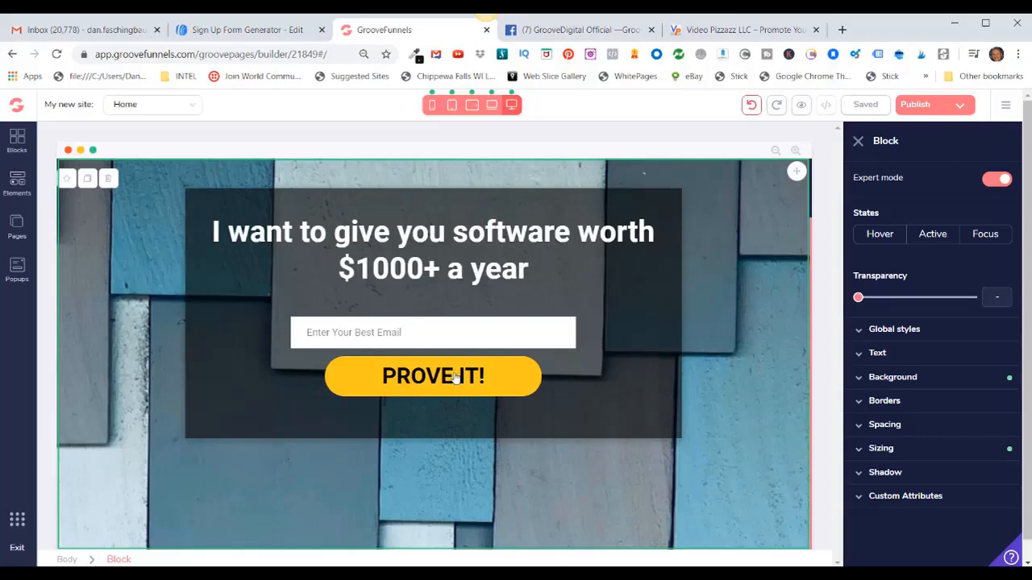
- Add validation rules to the email field with input type email, forbid empty input, and update it
{"action": "left_click", "coordinate": [435, 329]}
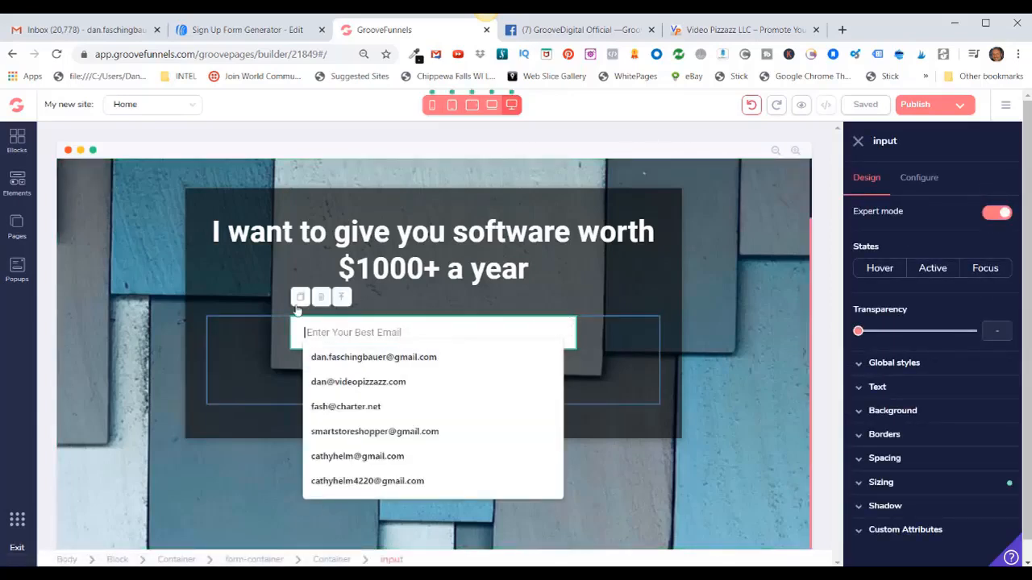
{"action": "left_click", "coordinate": [921, 180]}
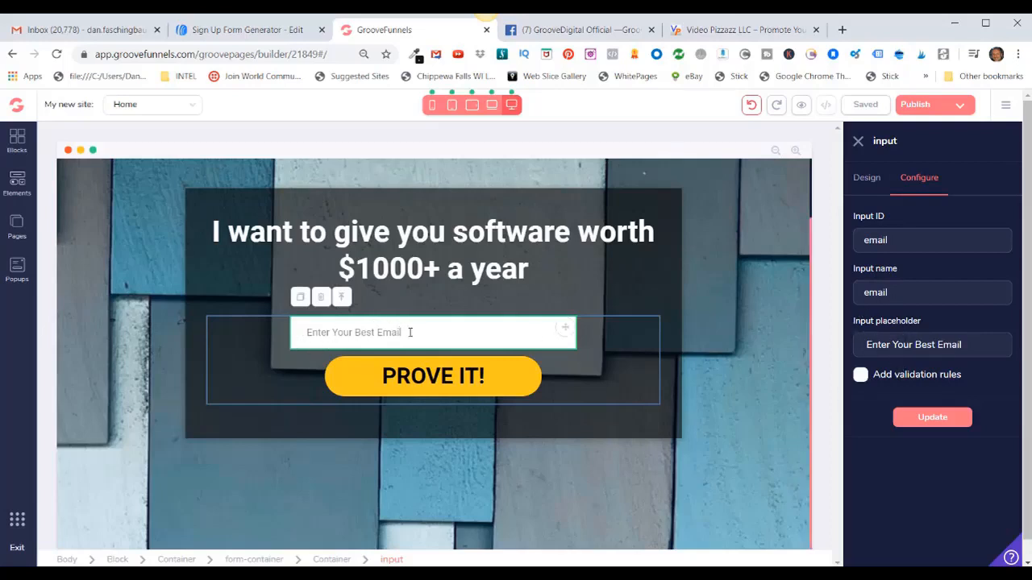
{"action": "left_click", "coordinate": [861, 375]}
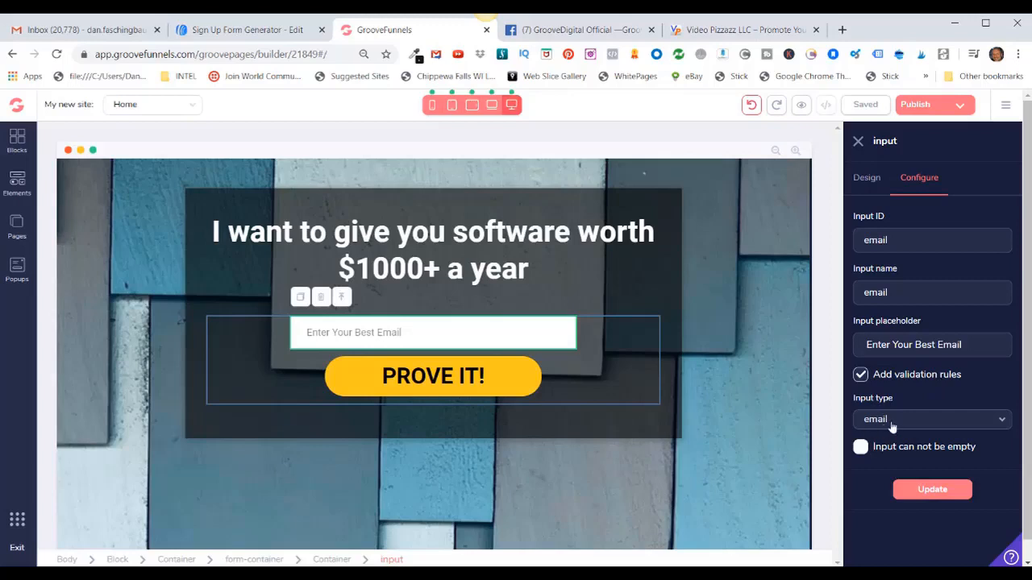
{"action": "left_click", "coordinate": [860, 447]}
{"action": "left_click", "coordinate": [932, 491]}
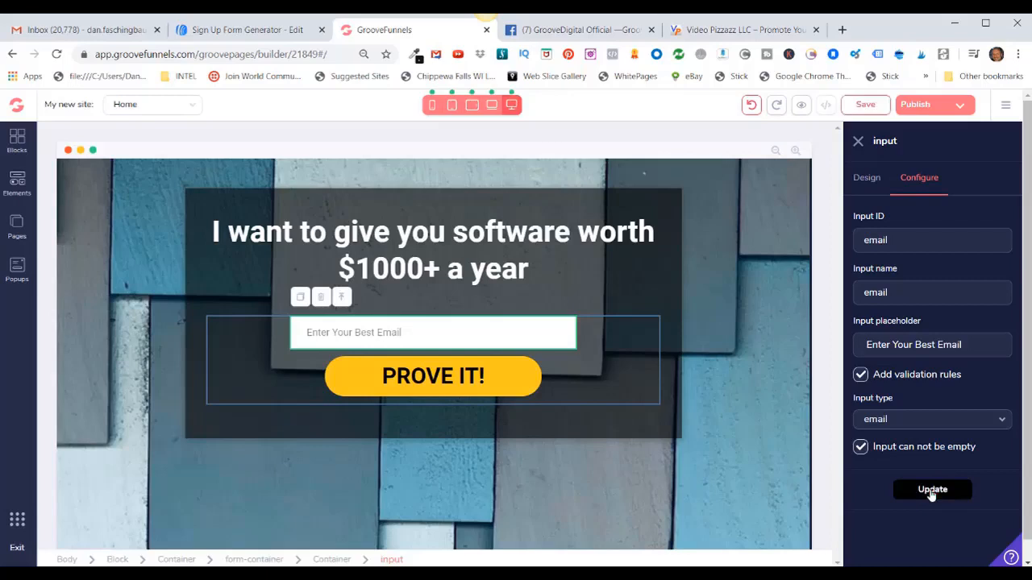
- Apply the Submit action in the PROVE IT! button's configuration and save the page
{"action": "left_click", "coordinate": [494, 380]}
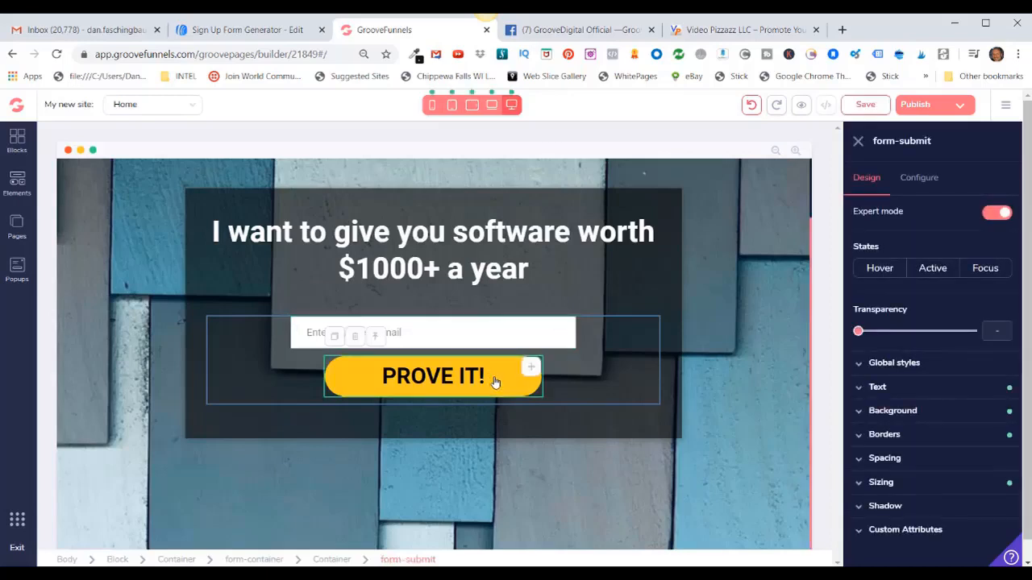
{"action": "left_click", "coordinate": [919, 179]}
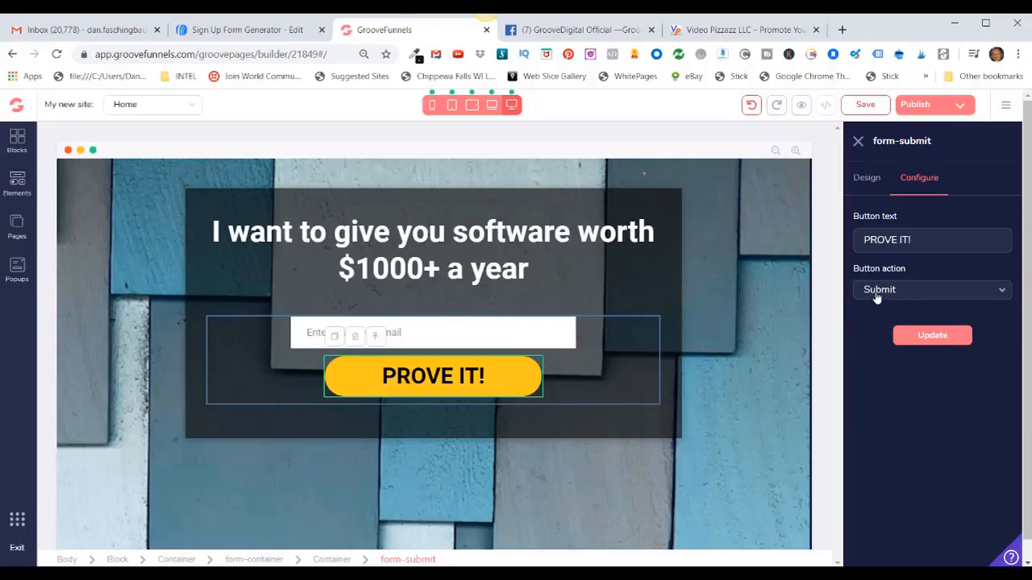
{"action": "left_click", "coordinate": [928, 338]}
{"action": "left_click", "coordinate": [869, 108]}
- Configure the form container with the Integration form action and choose AWeber as its integration
{"action": "scroll", "coordinate": [586, 458], "scroll_direction": "down", "scroll_amount": 1}
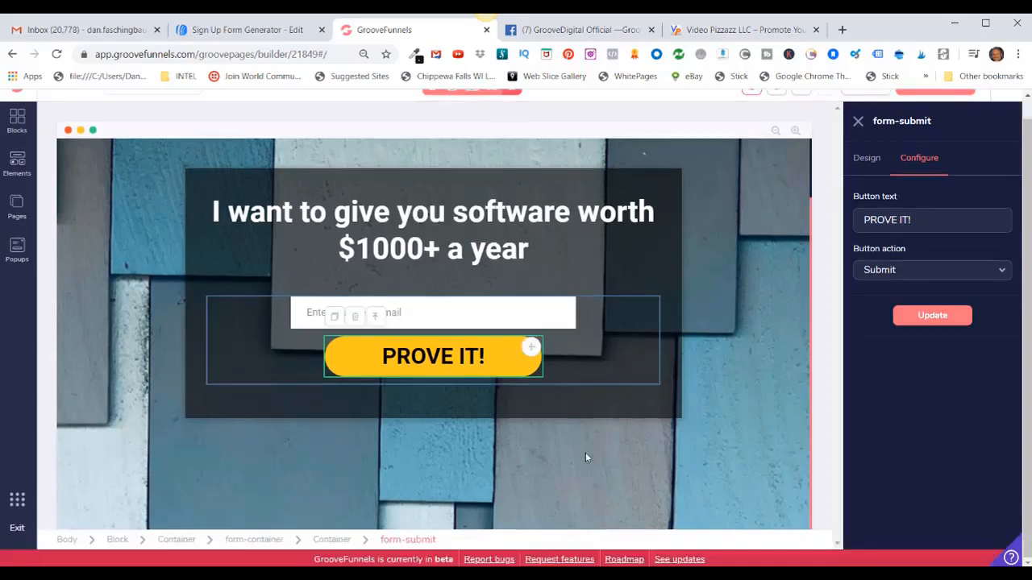
{"action": "left_click", "coordinate": [261, 541]}
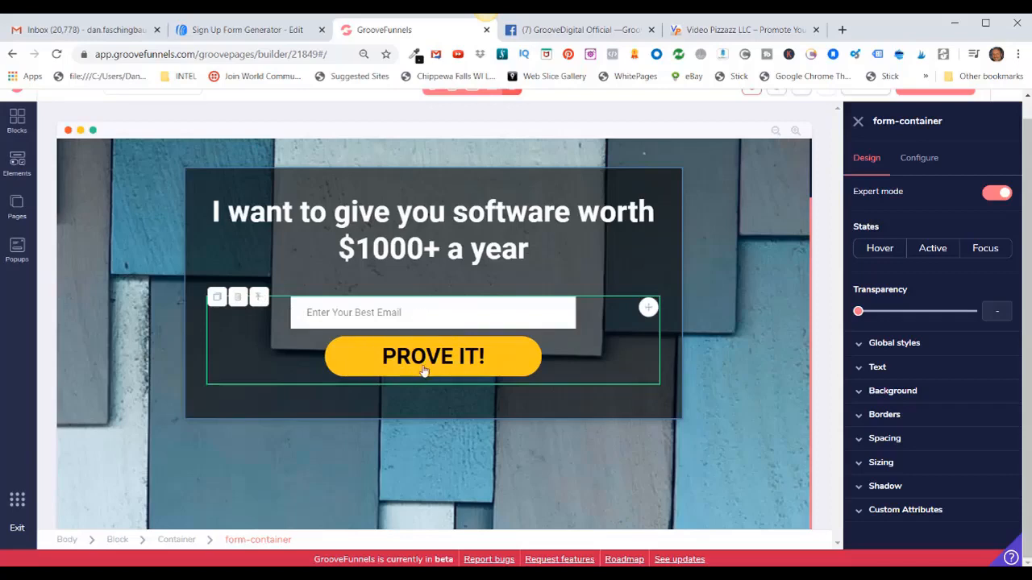
{"action": "left_click", "coordinate": [923, 161]}
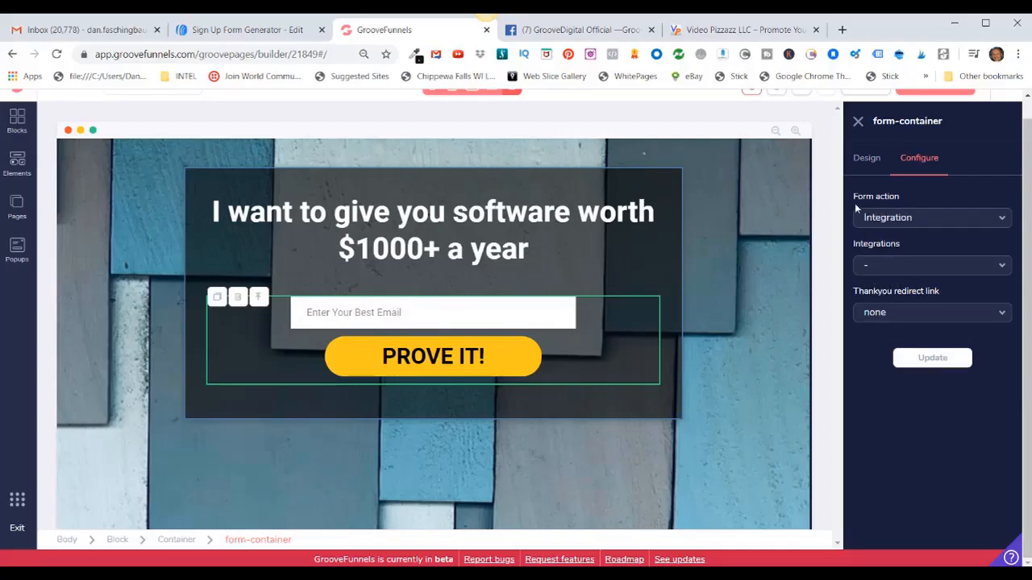
{"action": "left_click", "coordinate": [1003, 218]}
{"action": "left_click", "coordinate": [861, 268]}
{"action": "left_click", "coordinate": [1004, 267]}
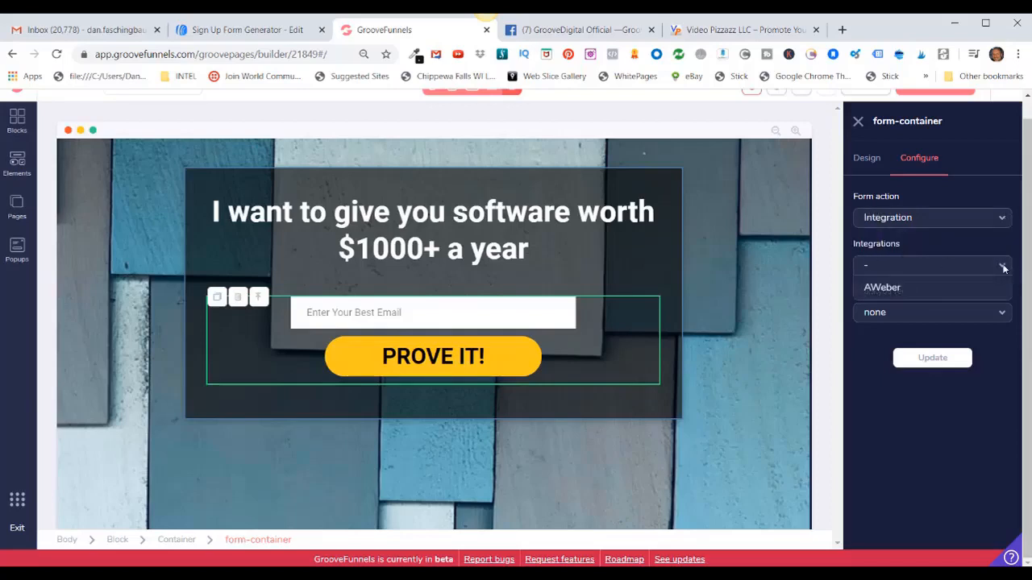
{"action": "left_click", "coordinate": [876, 289]}
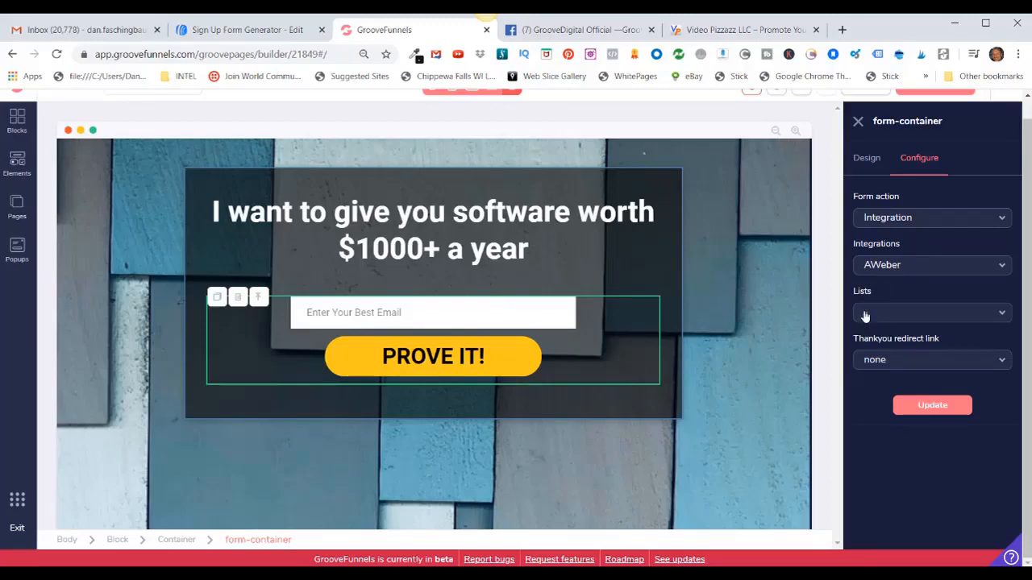
- Choose the Groove Digital list for the form and set its thank-you redirect link type to URL
{"action": "left_click", "coordinate": [1002, 314]}
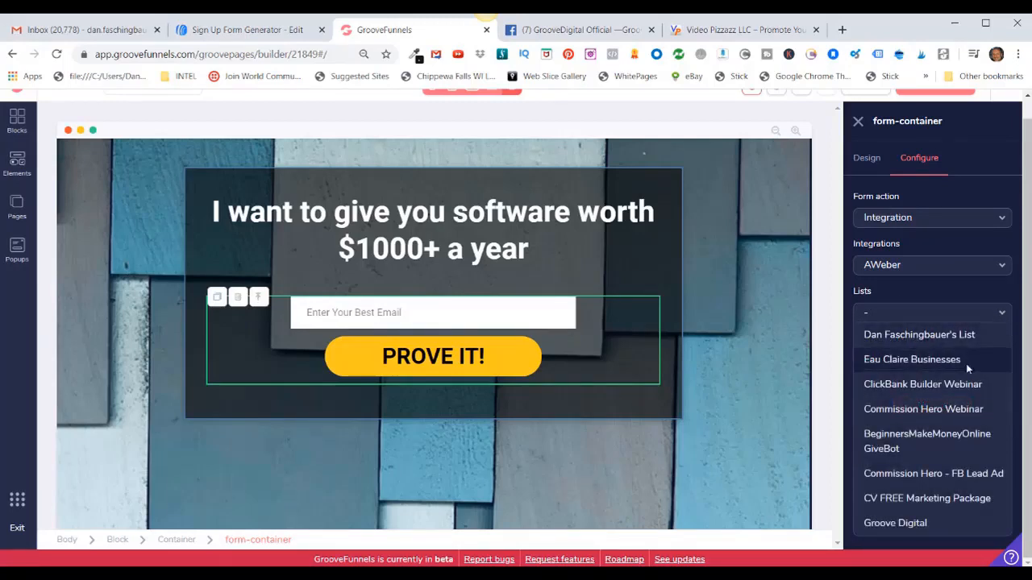
{"action": "left_click", "coordinate": [890, 524]}
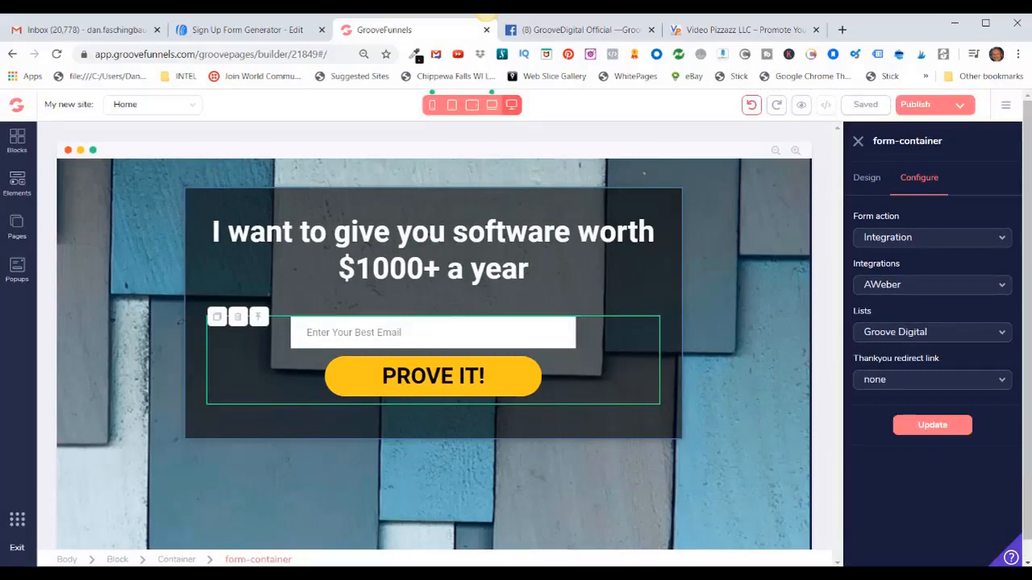
{"action": "left_click", "coordinate": [885, 380]}
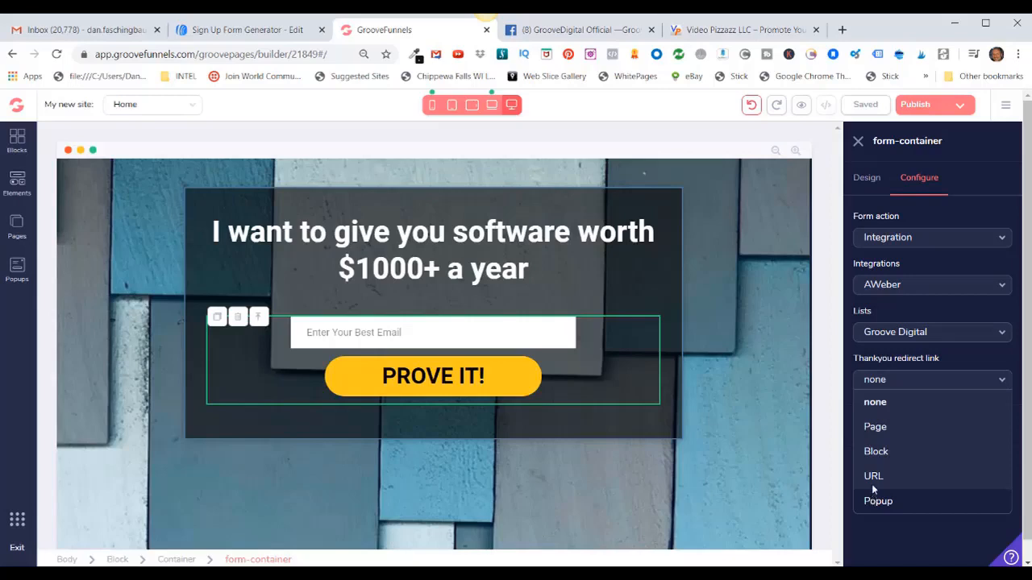
{"action": "left_click", "coordinate": [873, 477]}
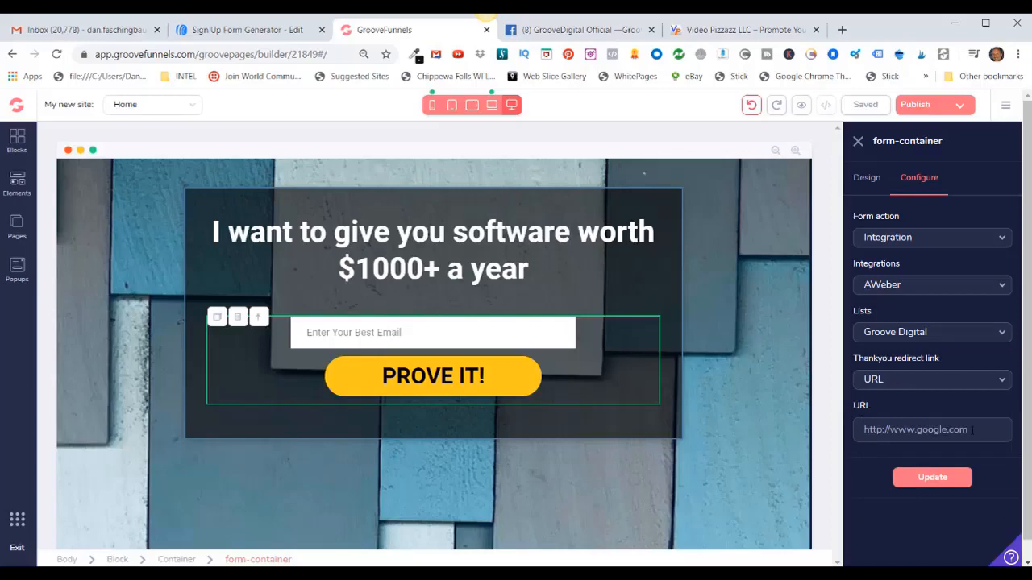
- Open the GrooveFunnels dashboard in a new browser tab and go to the Groove Affiliate Program
{"action": "right_click", "coordinate": [16, 106]}
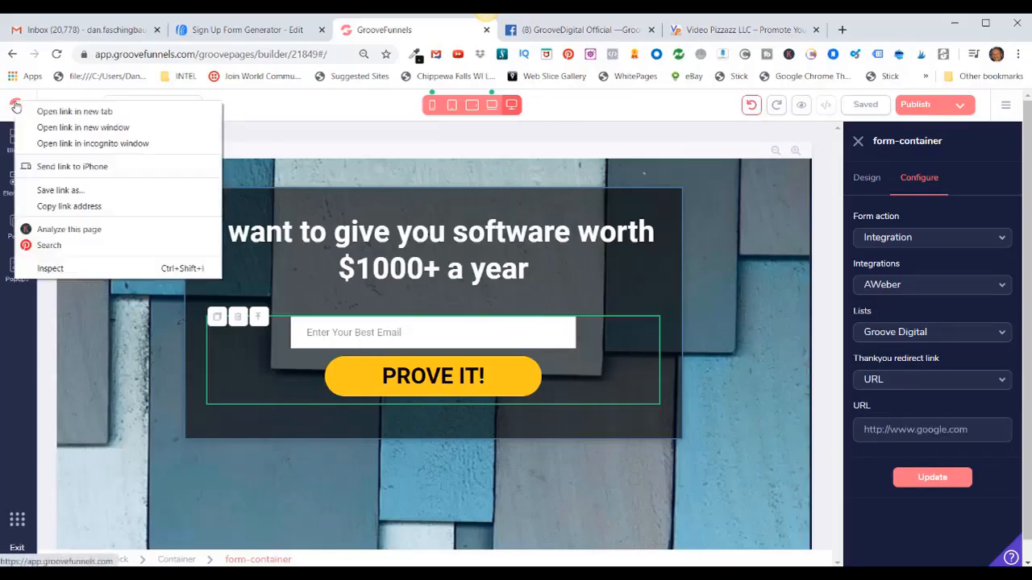
{"action": "left_click", "coordinate": [92, 113]}
{"action": "key", "text": "ctrl+Tab"}
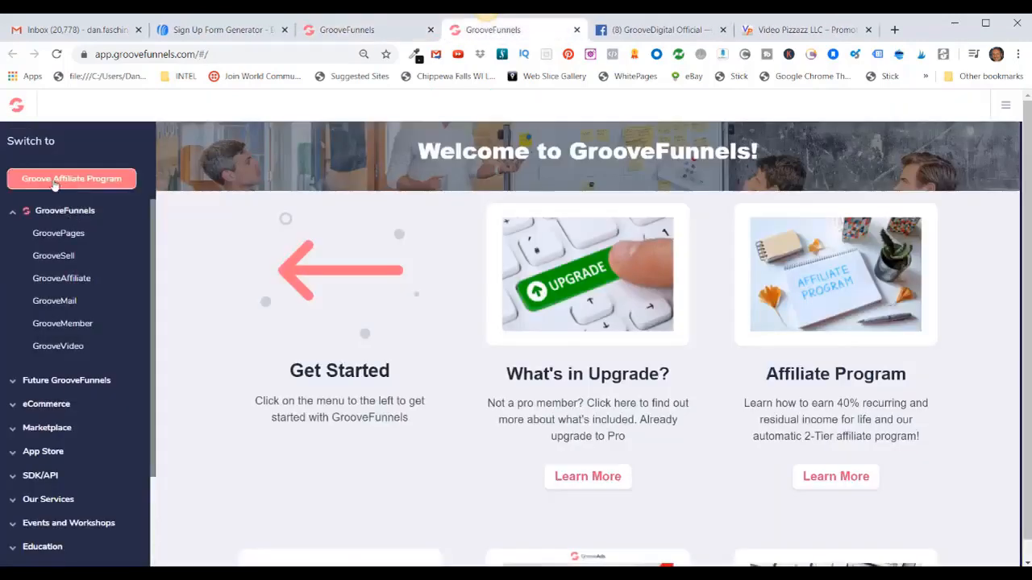
{"action": "left_click", "coordinate": [63, 181]}
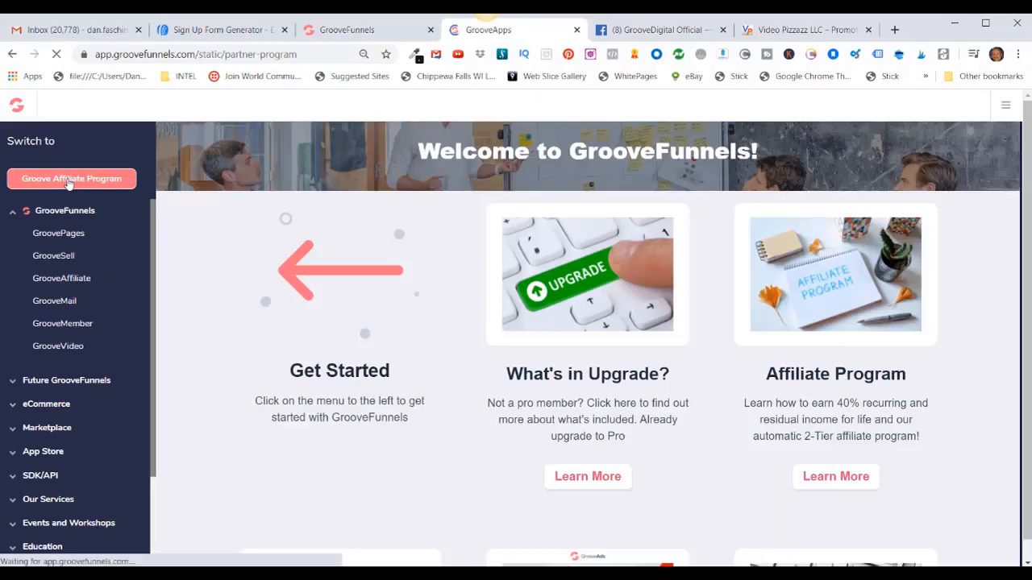
- Copy the GrooveFunnels affiliate link from the promo tools and apply it as the form's thank-you redirect URL
{"action": "scroll", "coordinate": [372, 345], "scroll_direction": "down", "scroll_amount": 5}
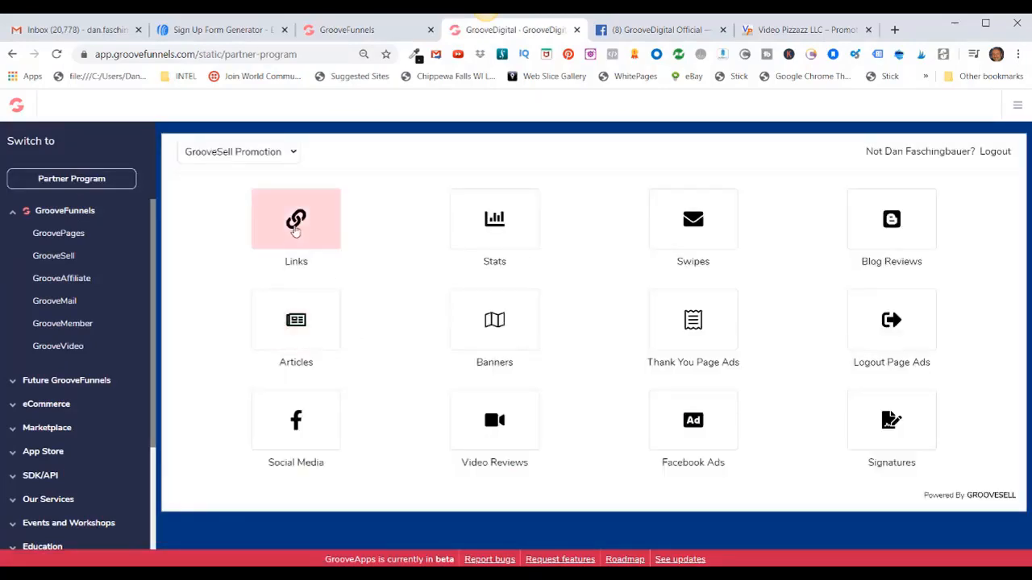
{"action": "left_click", "coordinate": [295, 231]}
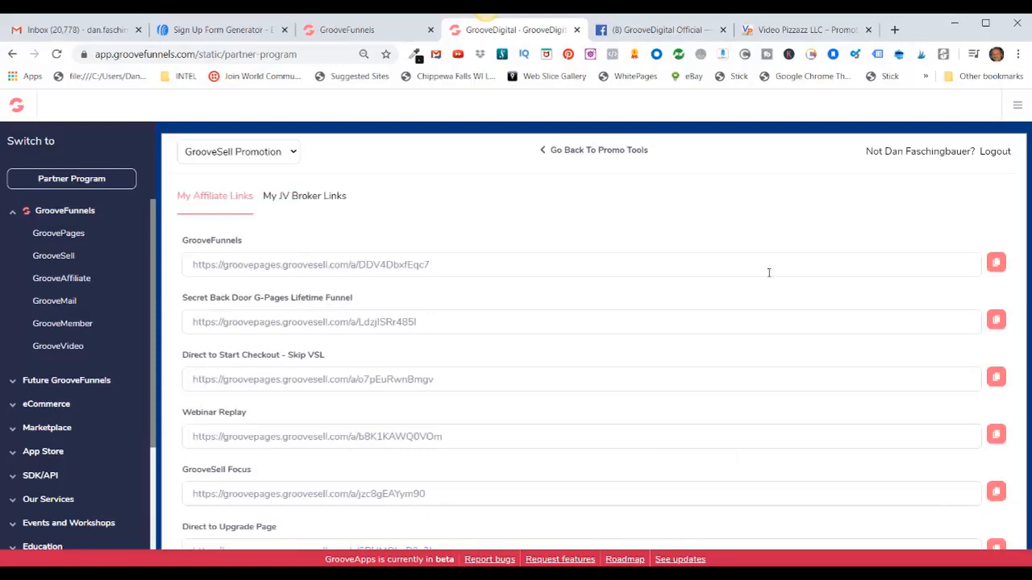
{"action": "left_click", "coordinate": [996, 262]}
{"action": "key", "text": "ctrl+shift+Tab"}
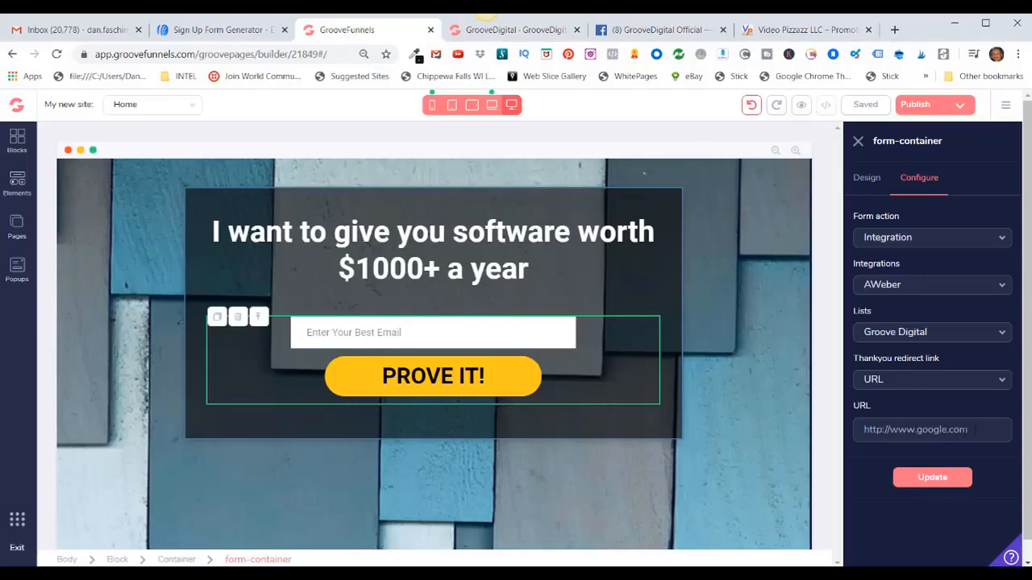
{"action": "key", "text": "ctrl+v"}
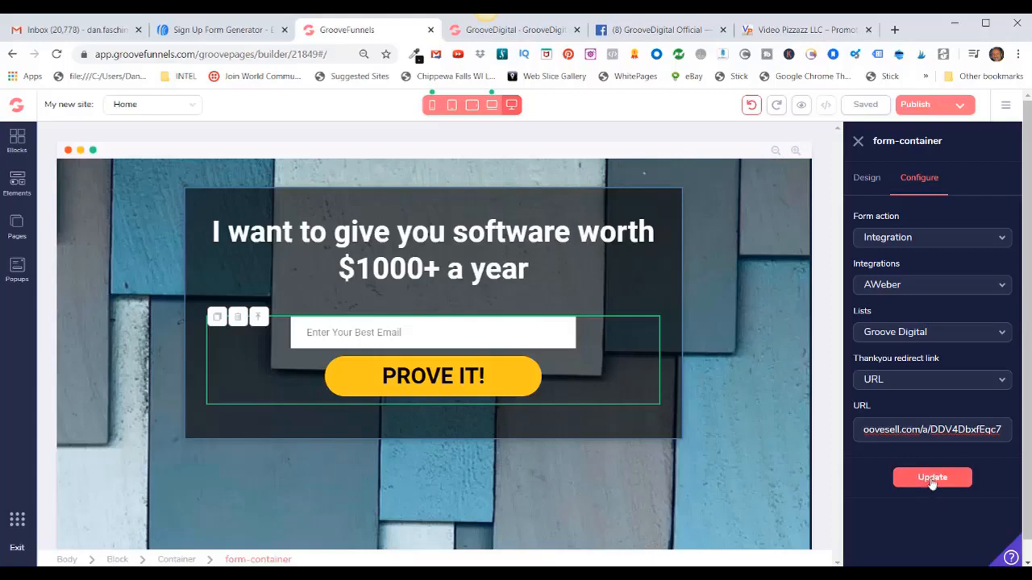
{"action": "left_click", "coordinate": [932, 478]}
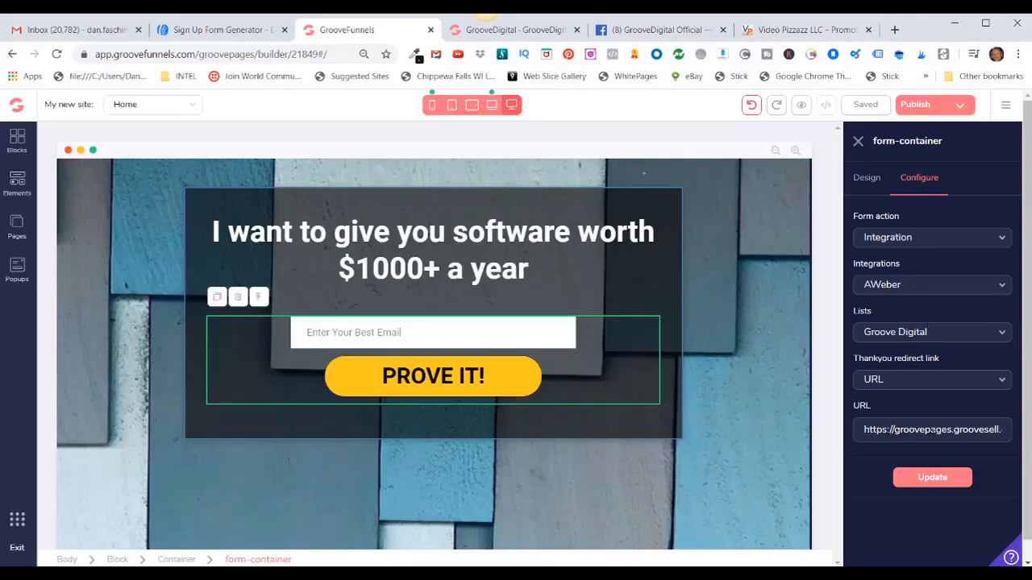
{"action": "triple_click", "coordinate": [985, 430]}
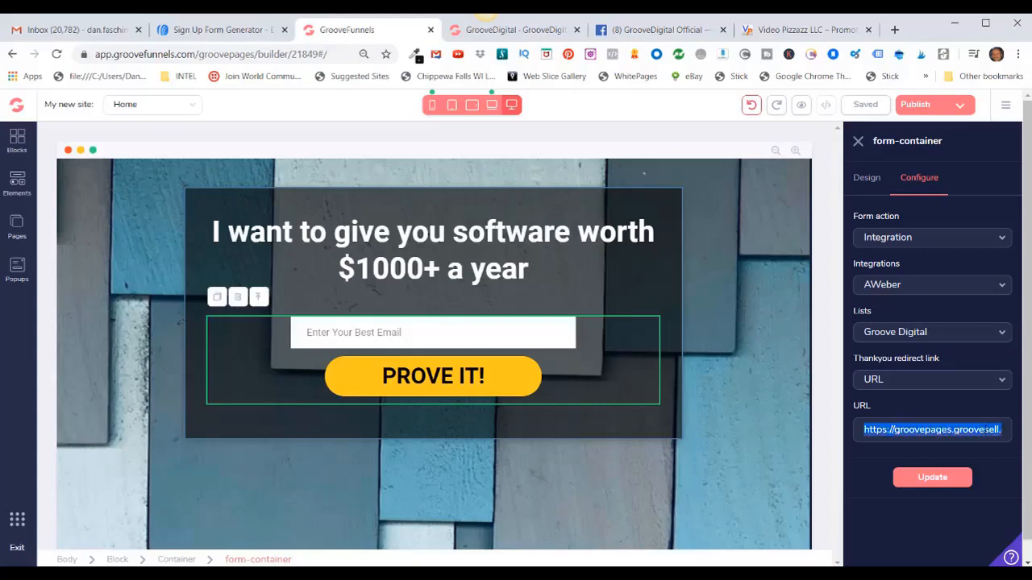
{"action": "key", "text": "ctrl+v"}
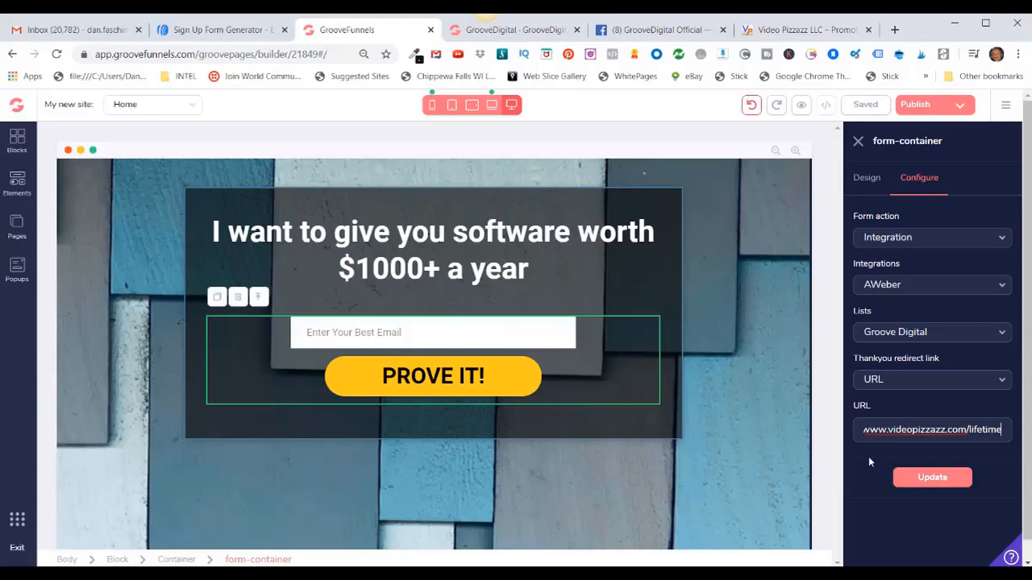
{"action": "left_click", "coordinate": [932, 477]}
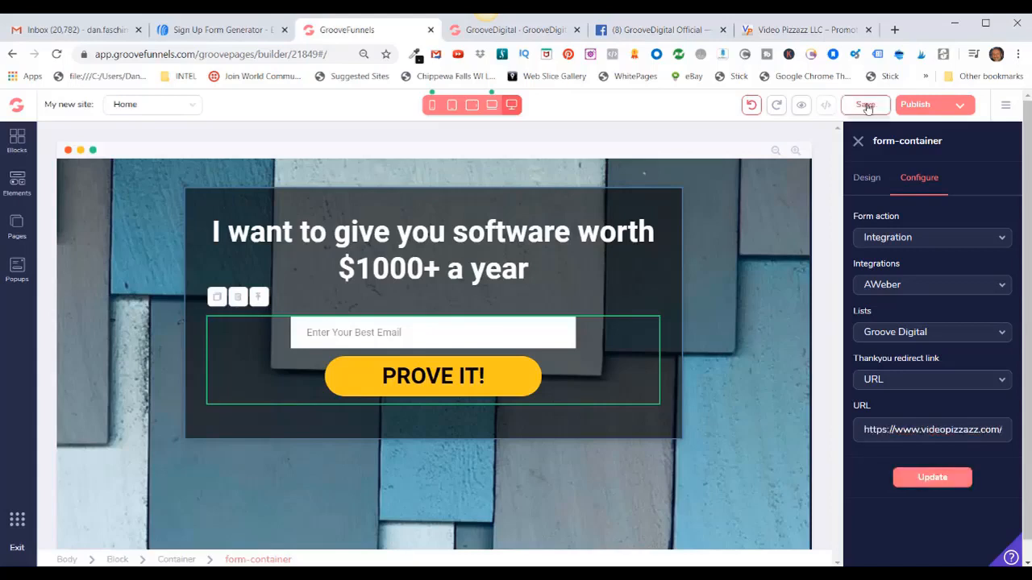
{"action": "left_click", "coordinate": [866, 106]}
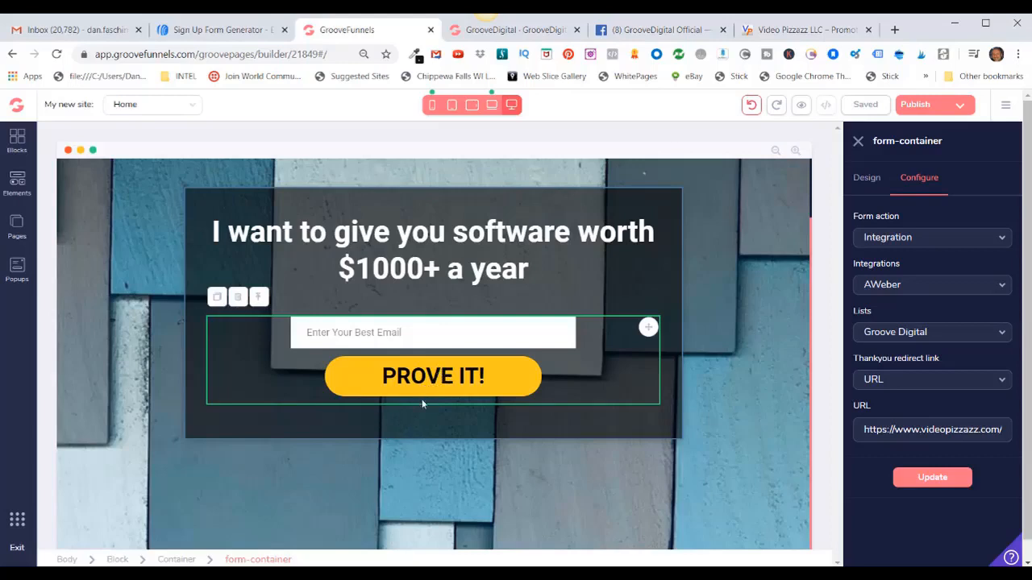
- Set the PROVE IT! button's hover-state background to a darker orange shade and save the page
{"action": "left_click", "coordinate": [494, 376]}
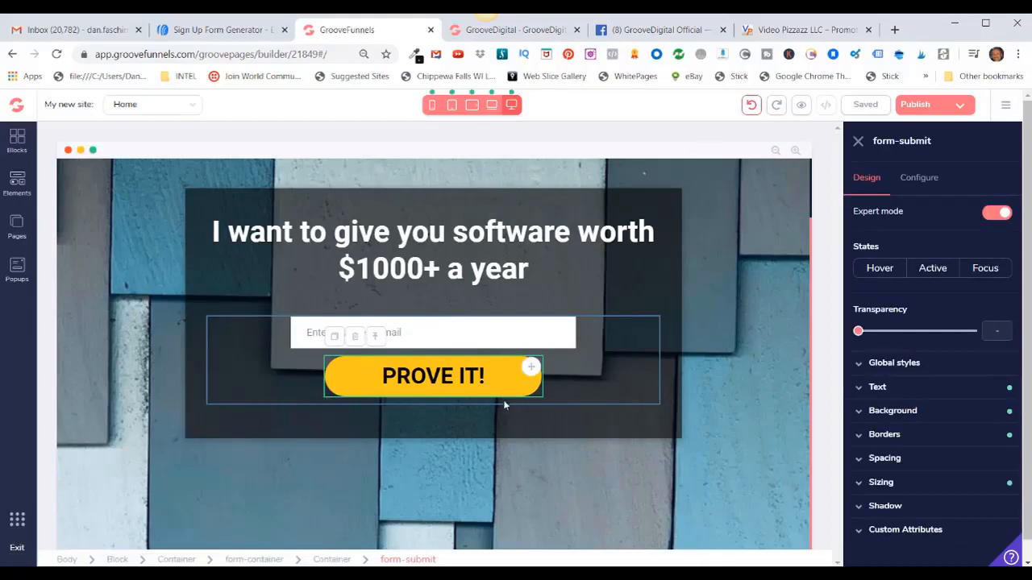
{"action": "left_click", "coordinate": [883, 270]}
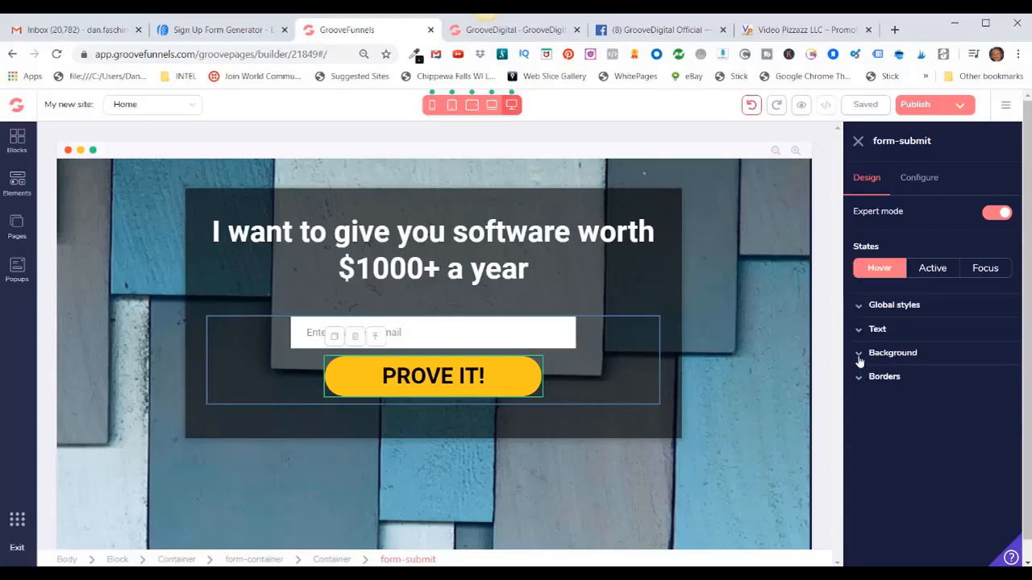
{"action": "left_click", "coordinate": [860, 356]}
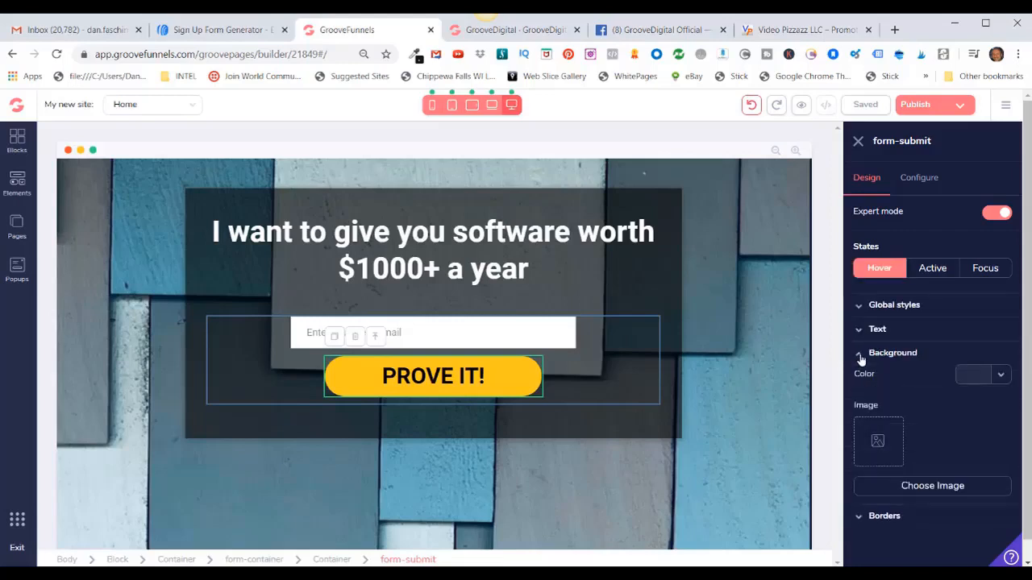
{"action": "left_click", "coordinate": [998, 377]}
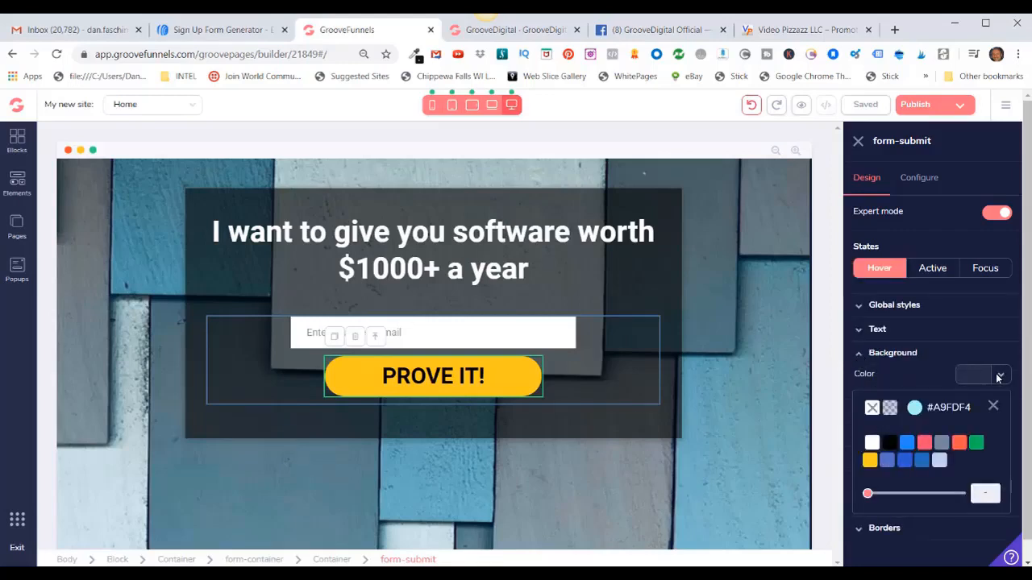
{"action": "mouse_move", "coordinate": [871, 463]}
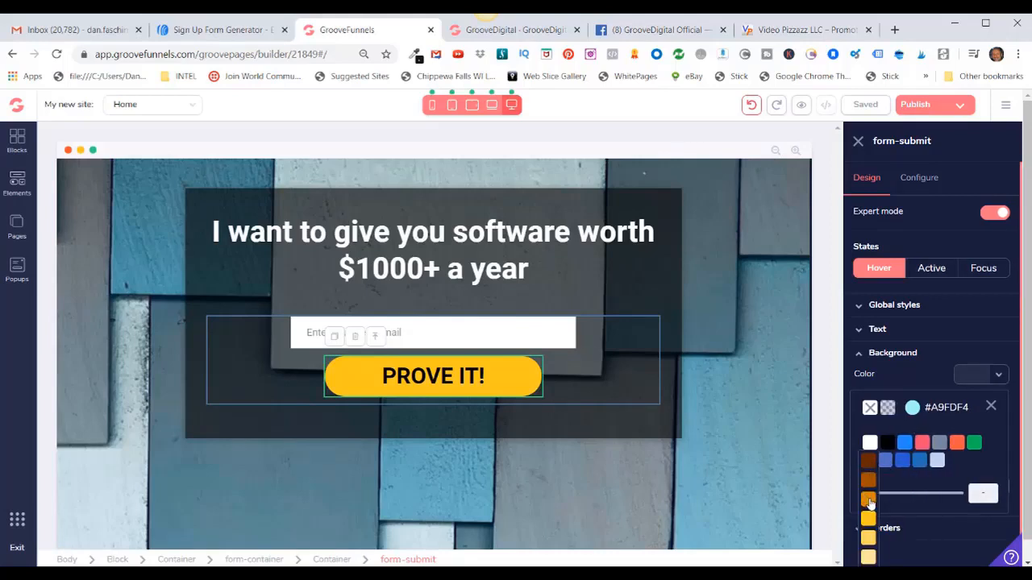
{"action": "left_click", "coordinate": [869, 499]}
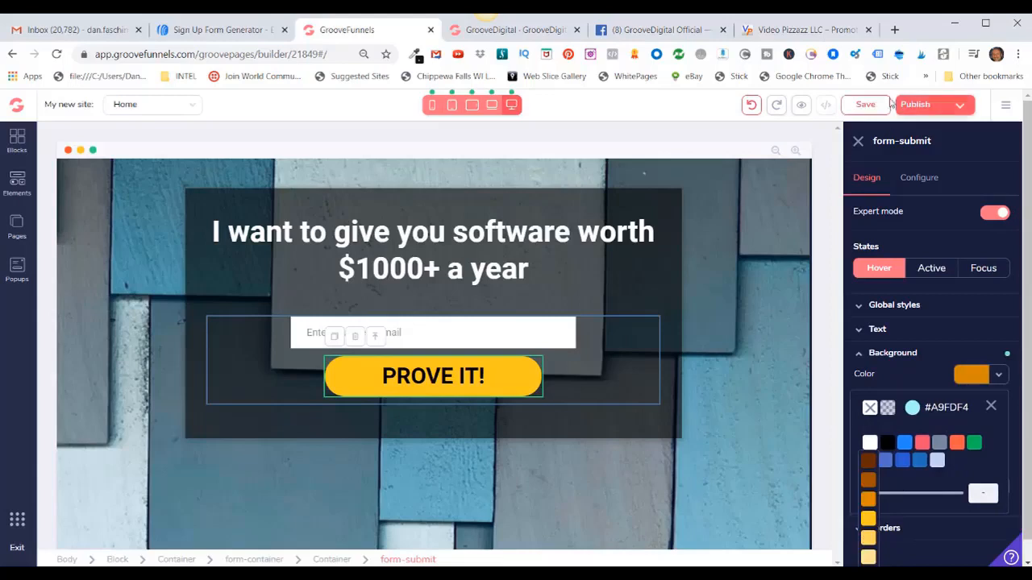
{"action": "left_click", "coordinate": [864, 105]}
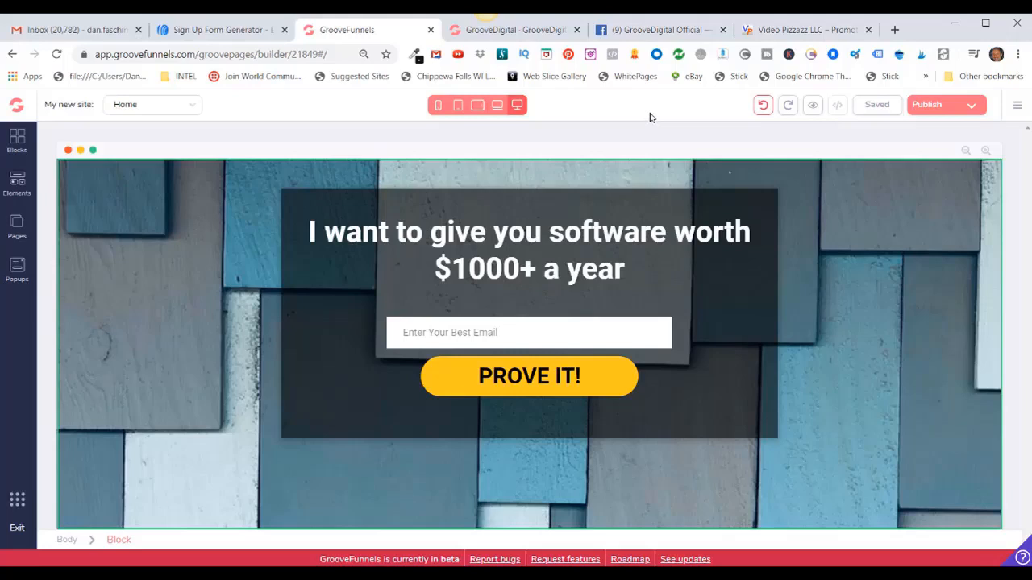
- Open the site's publish settings
{"action": "left_click", "coordinate": [973, 109]}
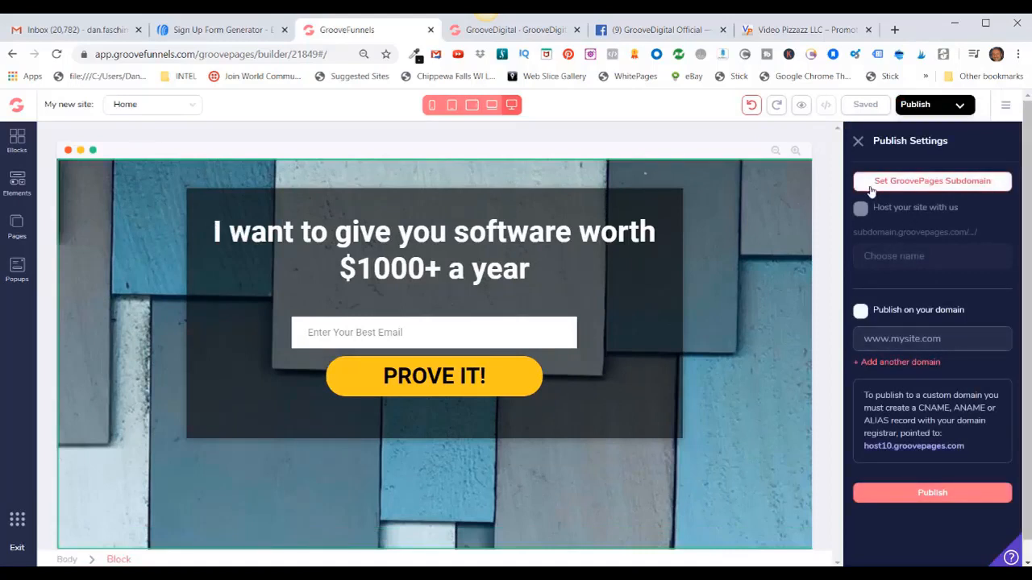